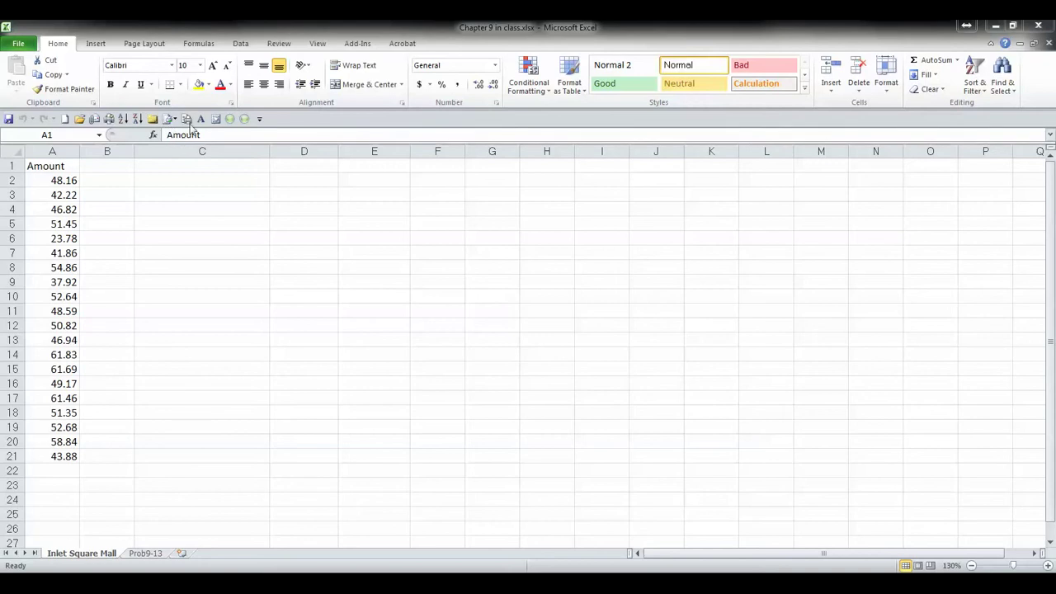
Open Descriptive Statistics from Data Analysis and clear its prefilled Input Range
{"action": "left_click", "coordinate": [239, 43]}
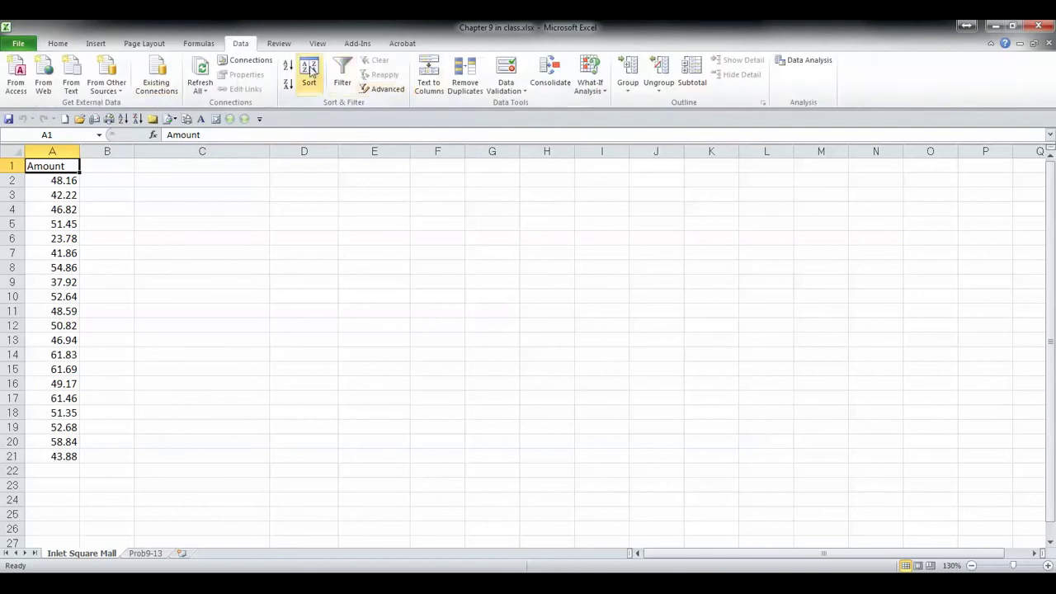
{"action": "left_click", "coordinate": [808, 60]}
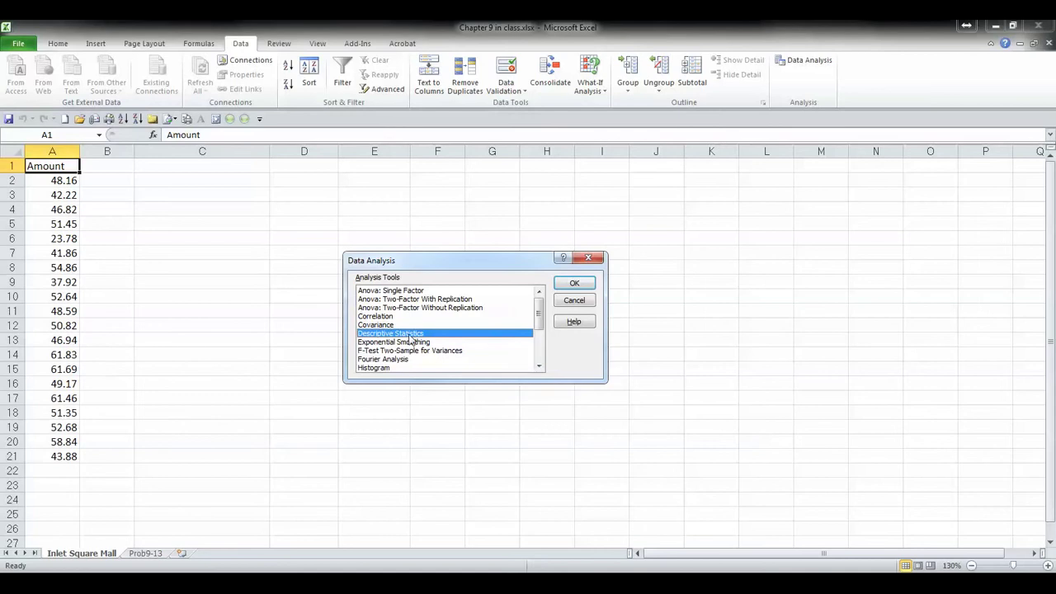
{"action": "mouse_move", "coordinate": [540, 320]}
{"action": "left_mouse_down"}
{"action": "mouse_move", "coordinate": [540, 356]}
{"action": "mouse_move", "coordinate": [539, 313]}
{"action": "left_mouse_up"}
{"action": "left_click", "coordinate": [563, 285]}
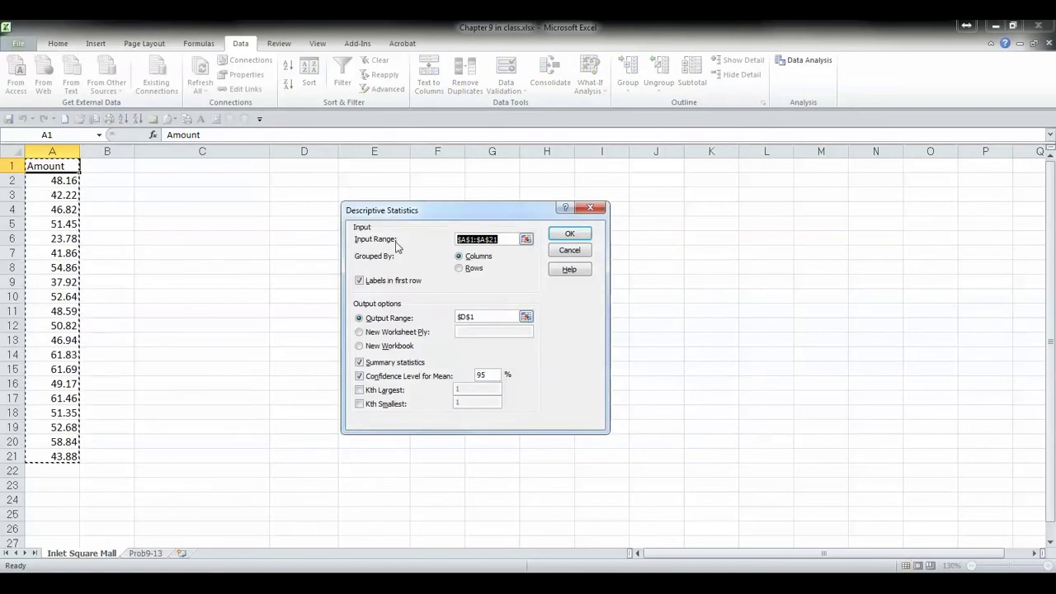
{"action": "key", "text": "BackSpace"}
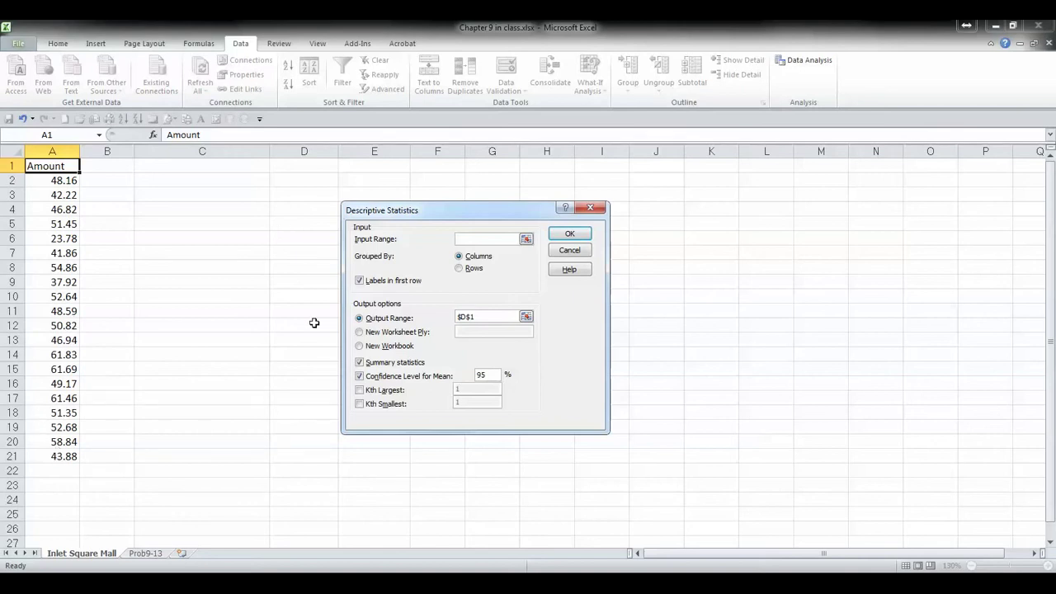
Set the input range to $A$1:$A$21 and replace output $D$1 with cell C1
{"action": "left_click", "coordinate": [526, 239]}
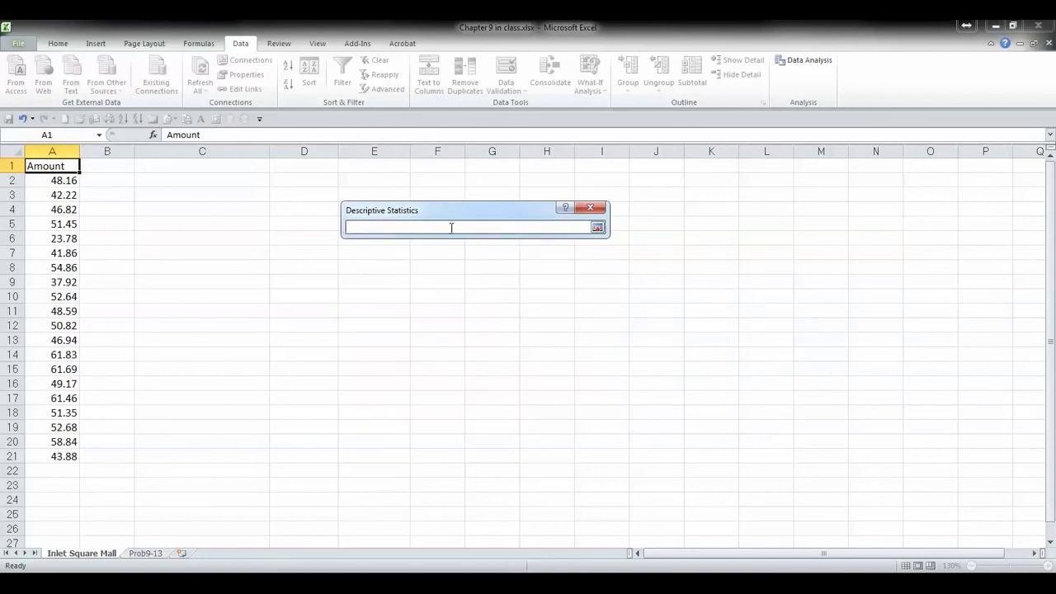
{"action": "left_click", "coordinate": [598, 228]}
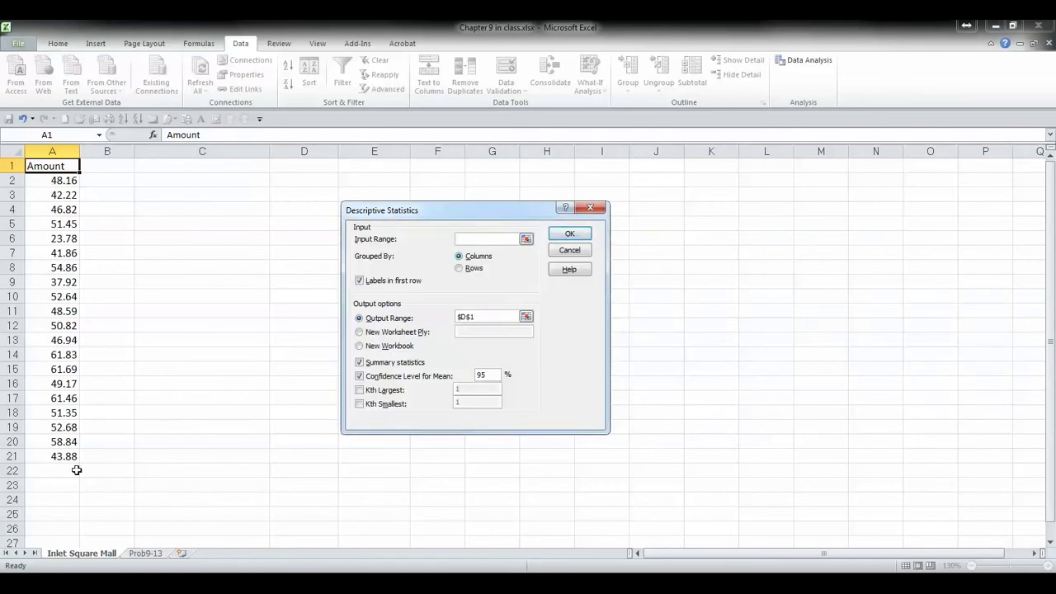
{"action": "left_click_drag", "start_coordinate": [60, 453], "coordinate": [51, 164]}
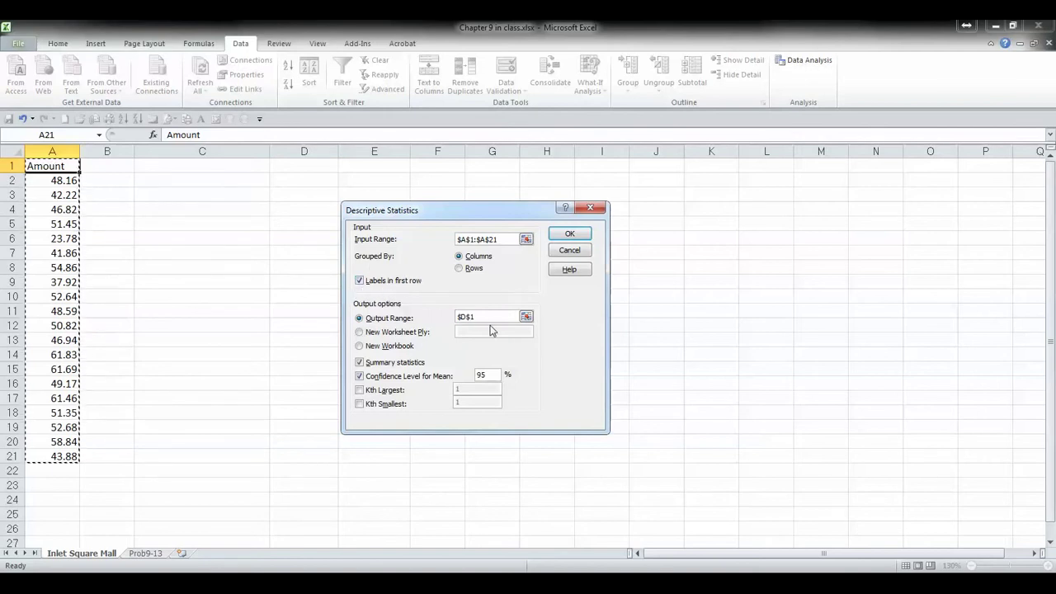
{"action": "left_click", "coordinate": [476, 318]}
{"action": "left_click_drag", "start_coordinate": [477, 319], "coordinate": [422, 321]}
{"action": "key", "text": "BackSpace"}
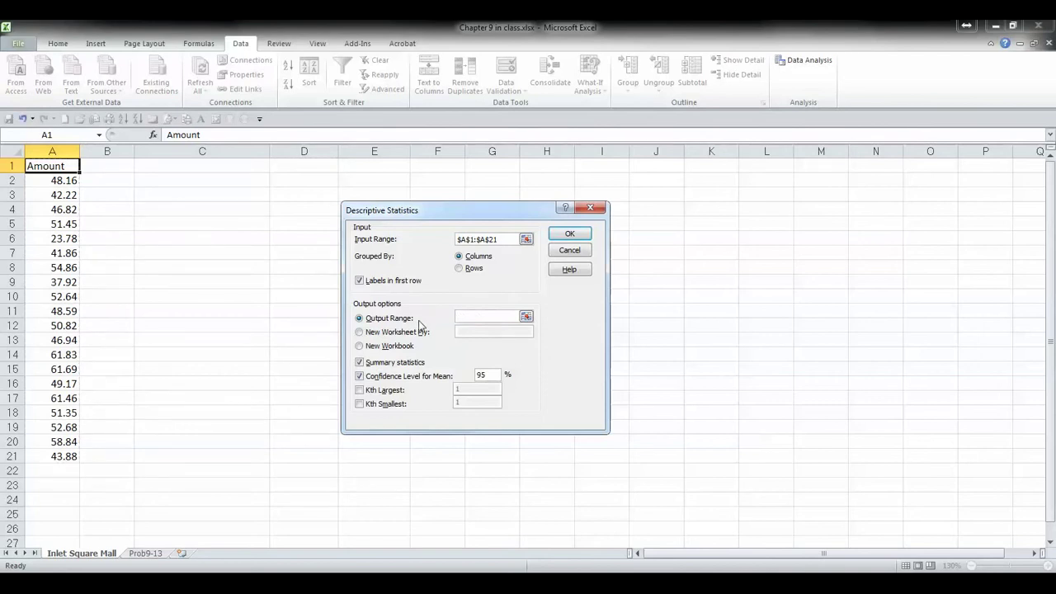
{"action": "left_click", "coordinate": [240, 170]}
Generate the summary table in C1:D16, AutoFit column D, and select values D3:D16
{"action": "left_click", "coordinate": [570, 235]}
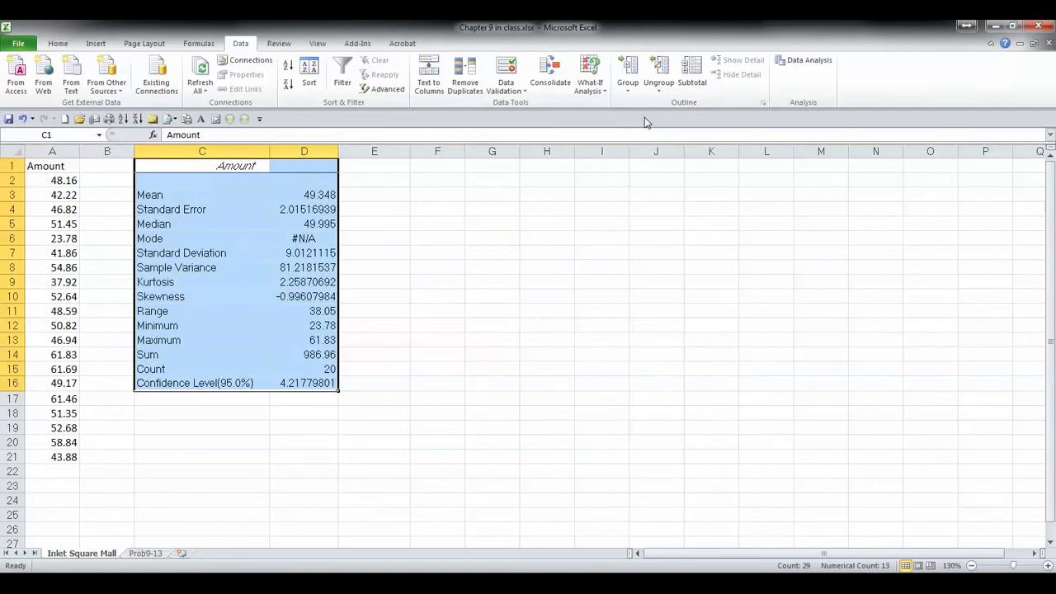
{"action": "left_click", "coordinate": [59, 43]}
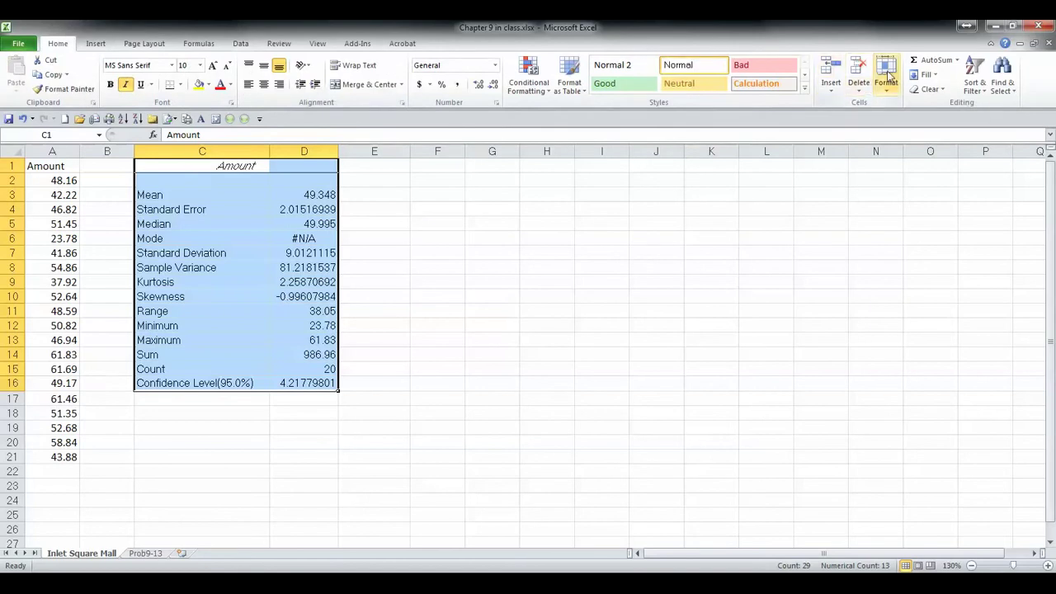
{"action": "left_click", "coordinate": [886, 75]}
{"action": "left_click", "coordinate": [910, 165]}
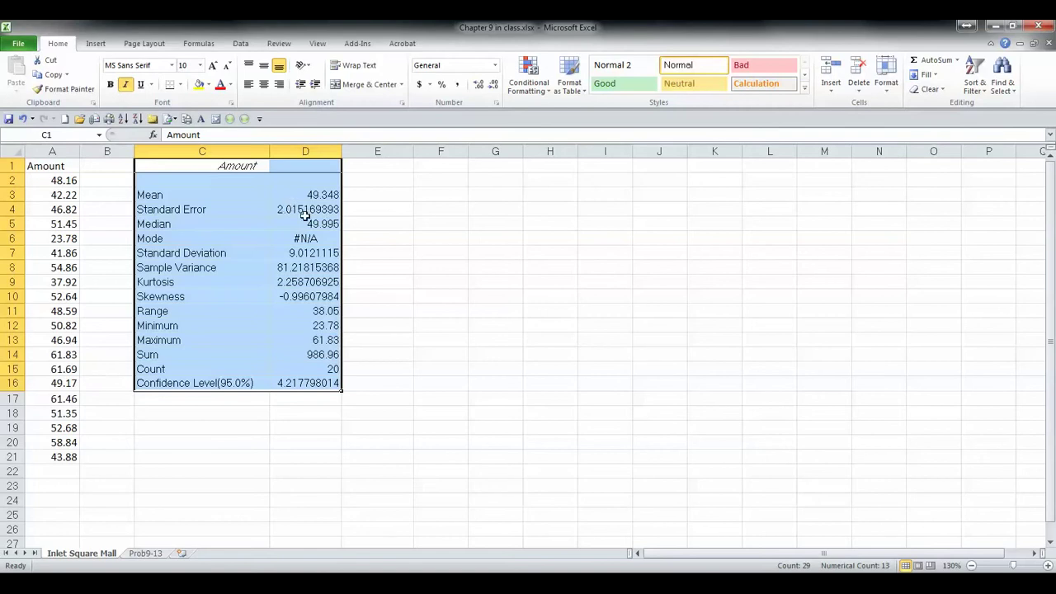
{"action": "left_click_drag", "start_coordinate": [323, 194], "coordinate": [302, 381]}
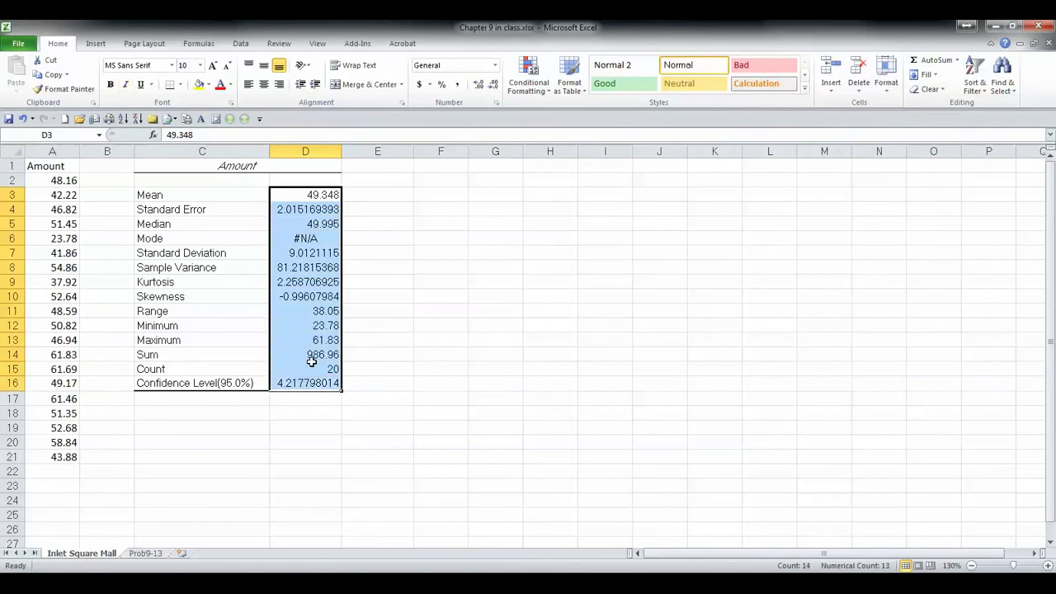
{"action": "left_click", "coordinate": [306, 370], "text": "ctrl"}
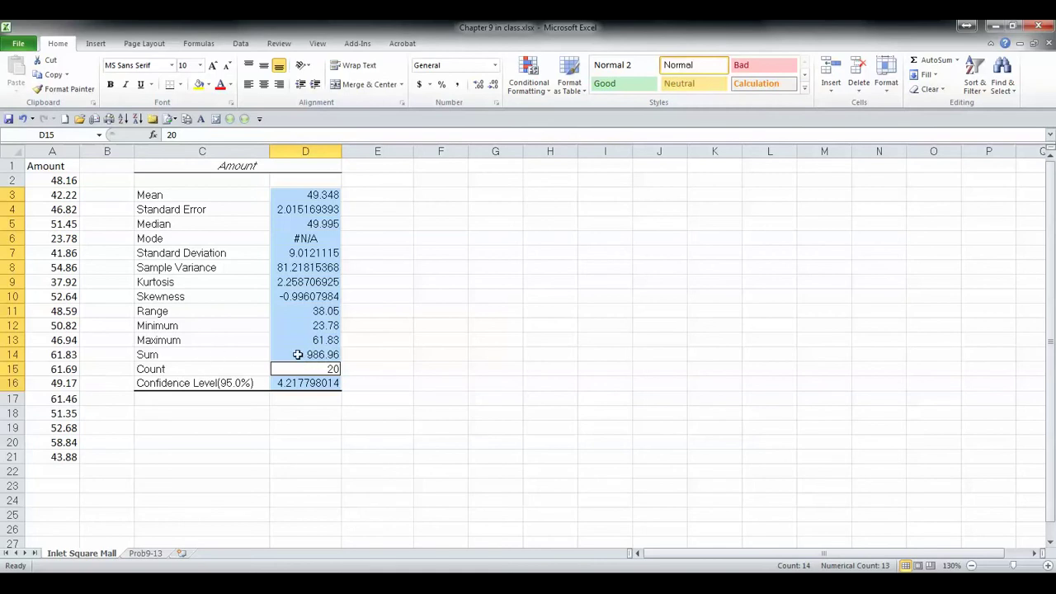
Format the selected statistics as Number with 2 decimal places
{"action": "left_click", "coordinate": [496, 102]}
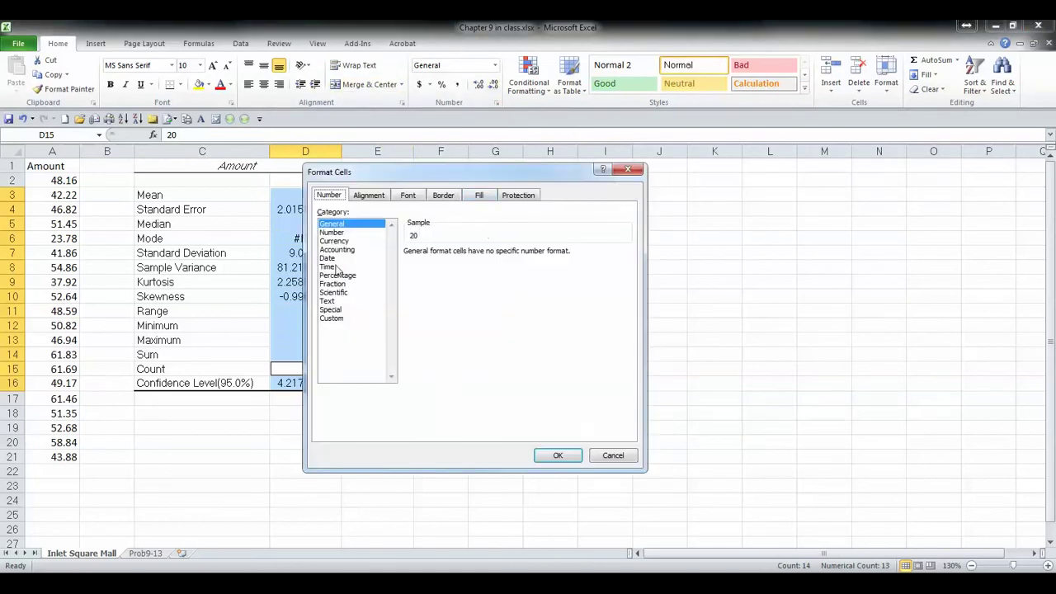
{"action": "left_click", "coordinate": [332, 231]}
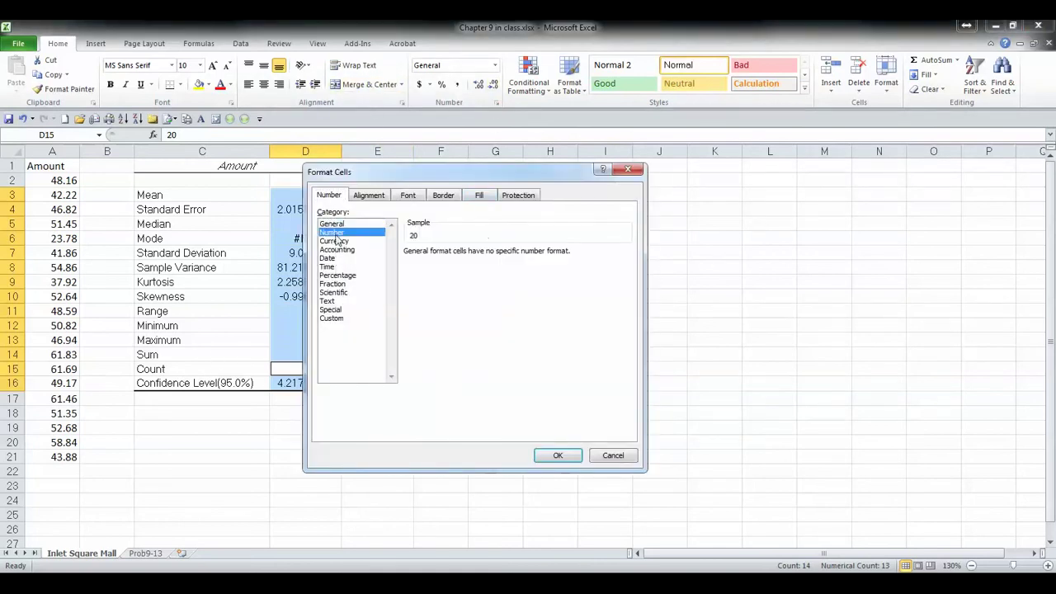
{"action": "left_click", "coordinate": [550, 454]}
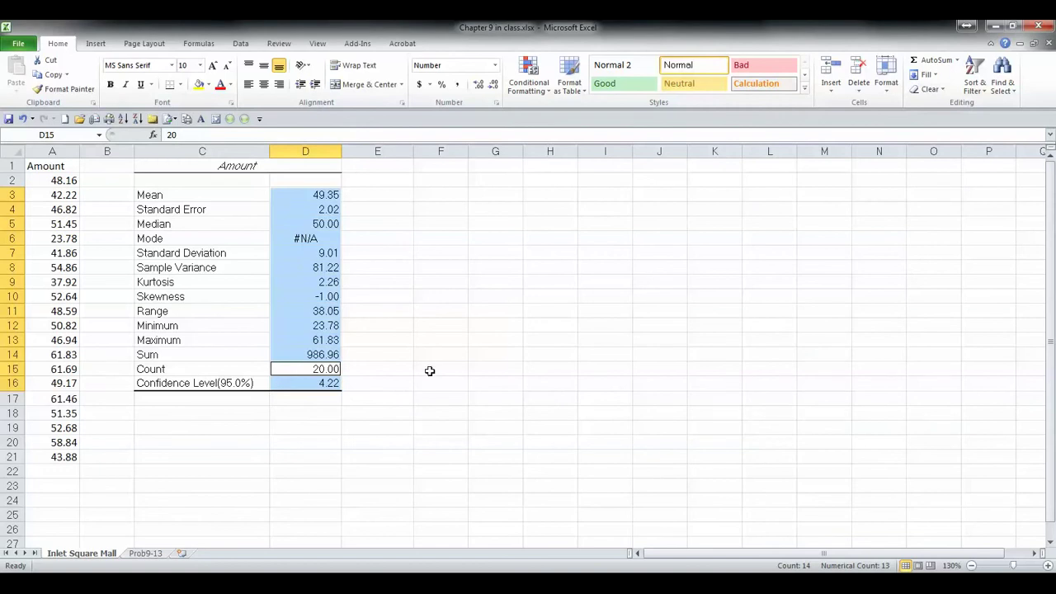
Reduce the Count in D15 back to the whole number 20
{"action": "left_click", "coordinate": [312, 369]}
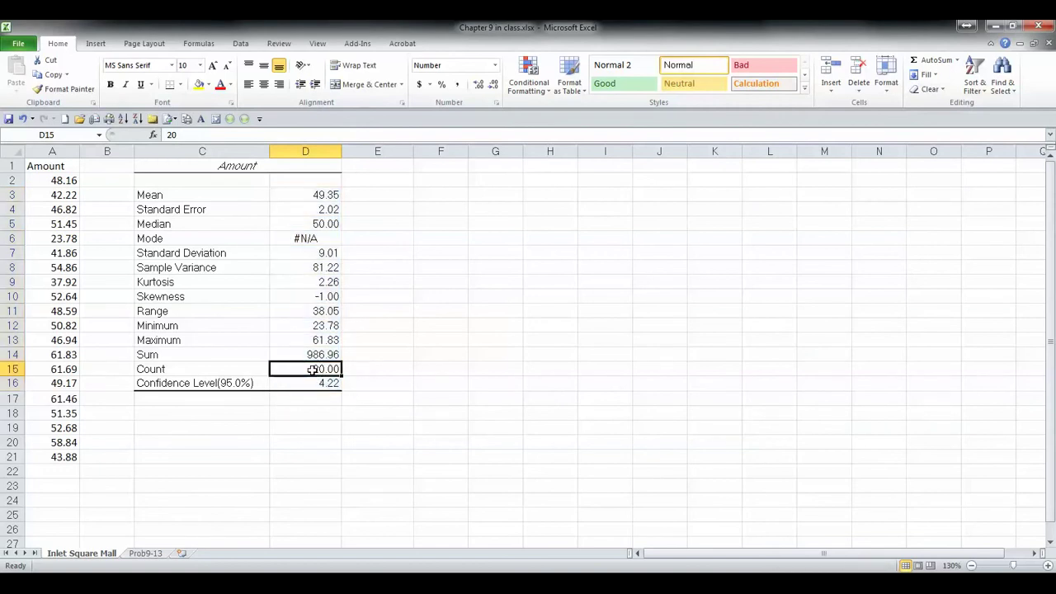
{"action": "left_click", "coordinate": [493, 85]}
{"action": "left_click", "coordinate": [493, 84]}
Label cell E16 'Margin of Error' beside the confidence level value
{"action": "left_click", "coordinate": [321, 381]}
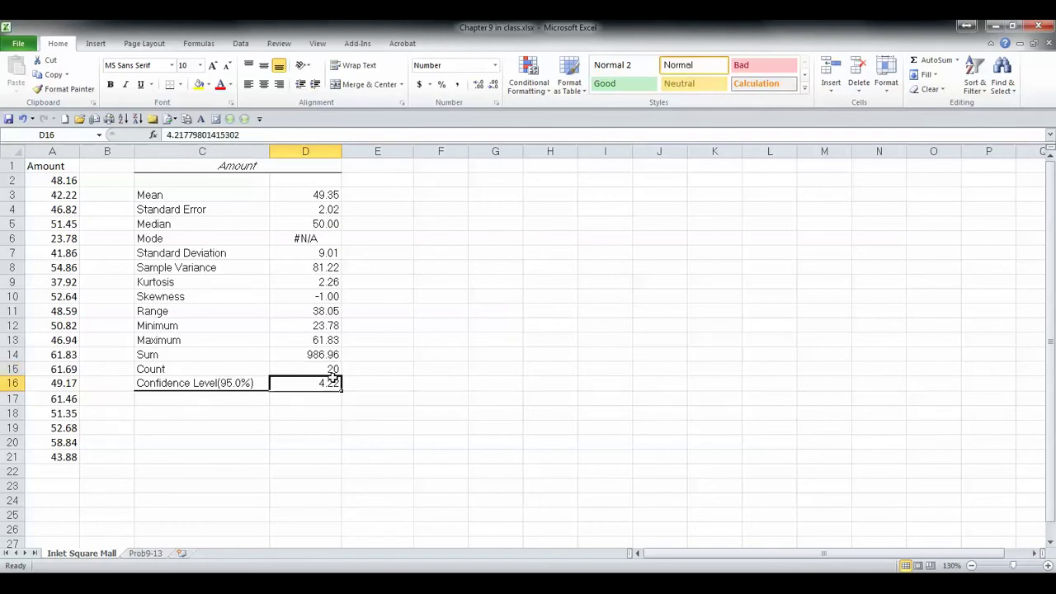
{"action": "key", "text": "Right"}
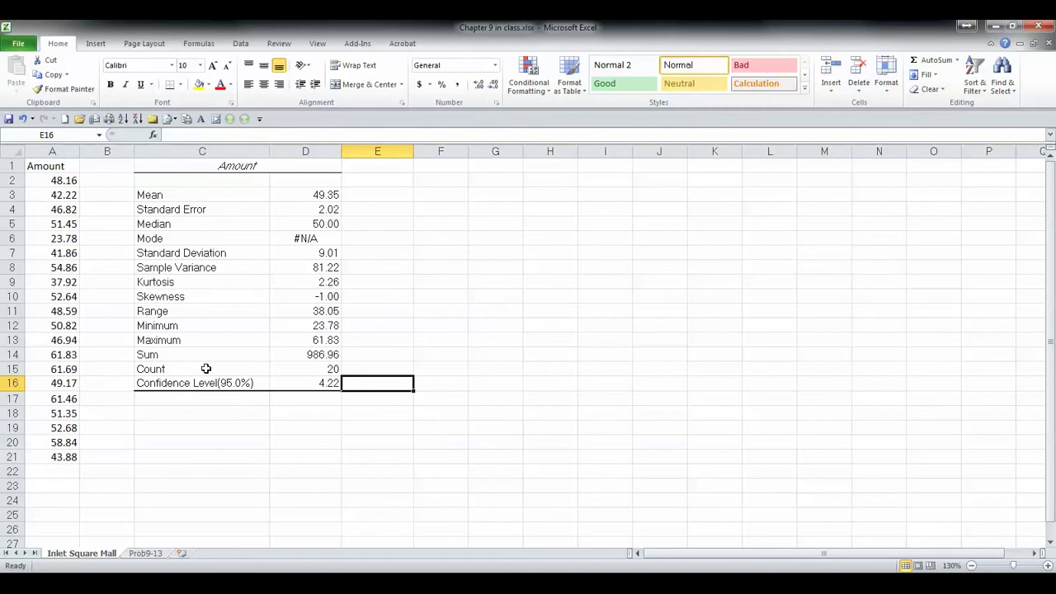
{"action": "type", "text": "Margin of"}
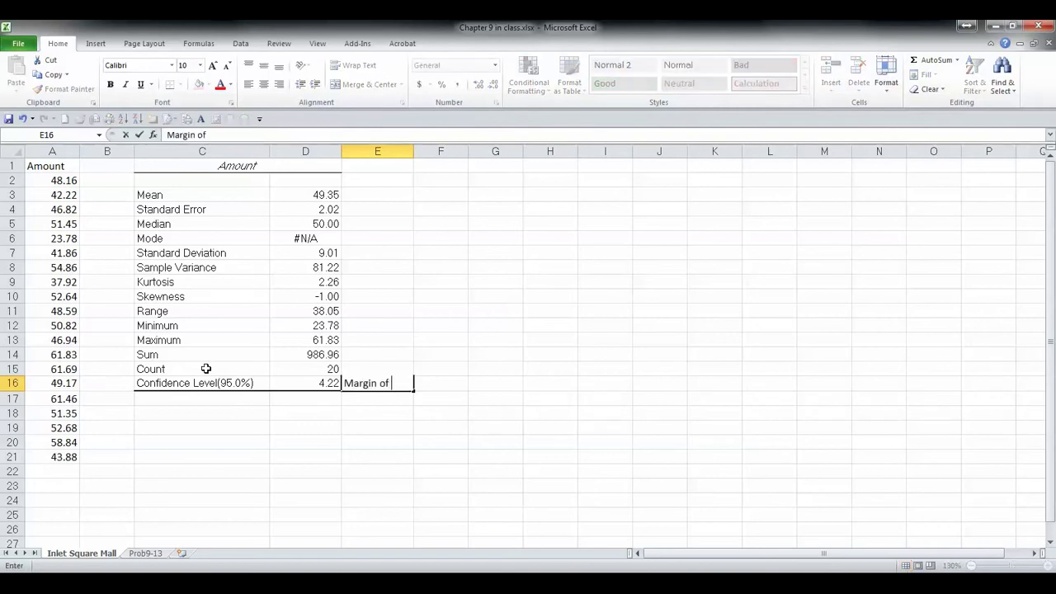
{"action": "type", "text": " Erroe"}
{"action": "key", "text": "Return"}
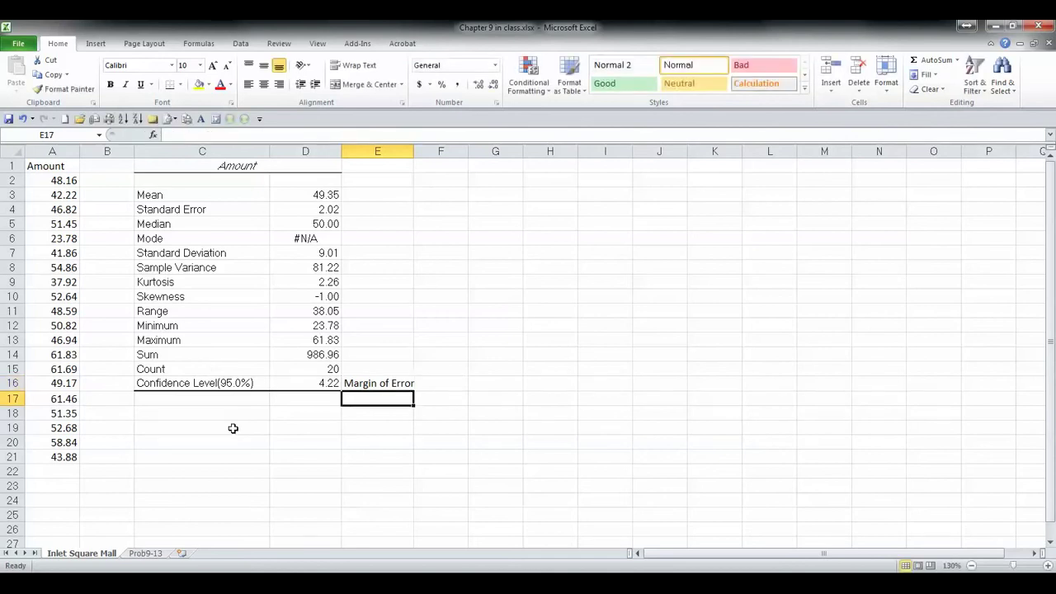
Enter the labels 'Lower limit' in C18 and 'Upper limit' in C19
{"action": "key", "text": "Down"}
{"action": "key", "text": "Left"}
{"action": "key", "text": "Left"}
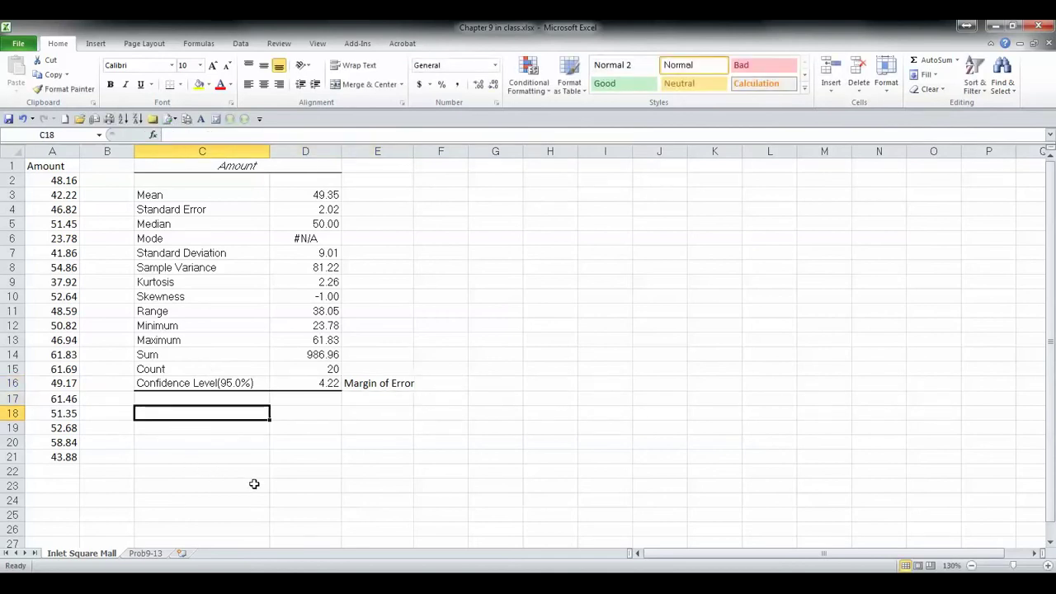
{"action": "type", "text": "Lower"}
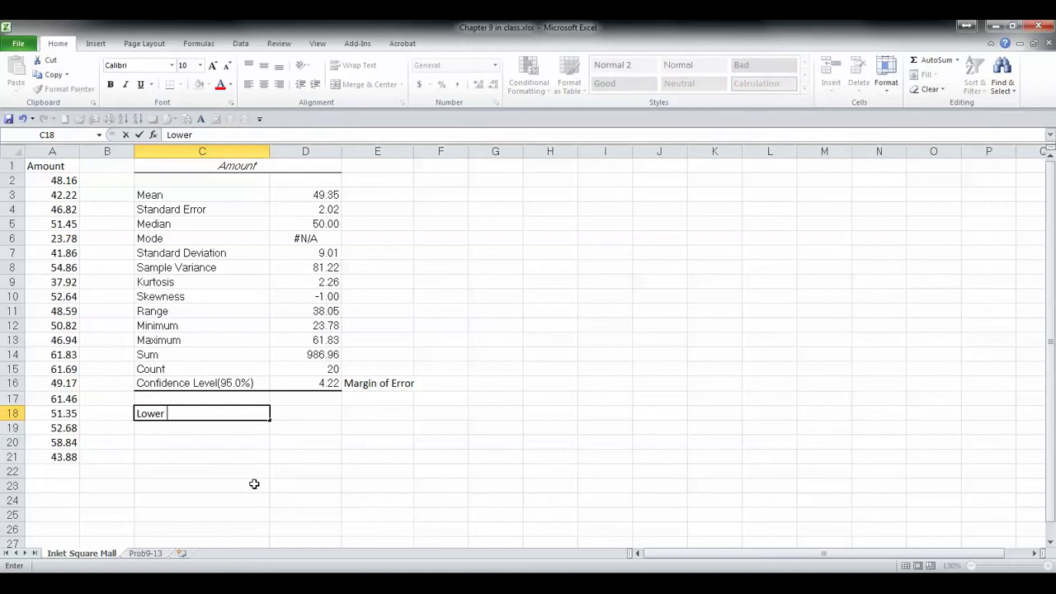
{"action": "type", "text": " limit"}
{"action": "key", "text": "Return"}
{"action": "type", "text": "Up"}
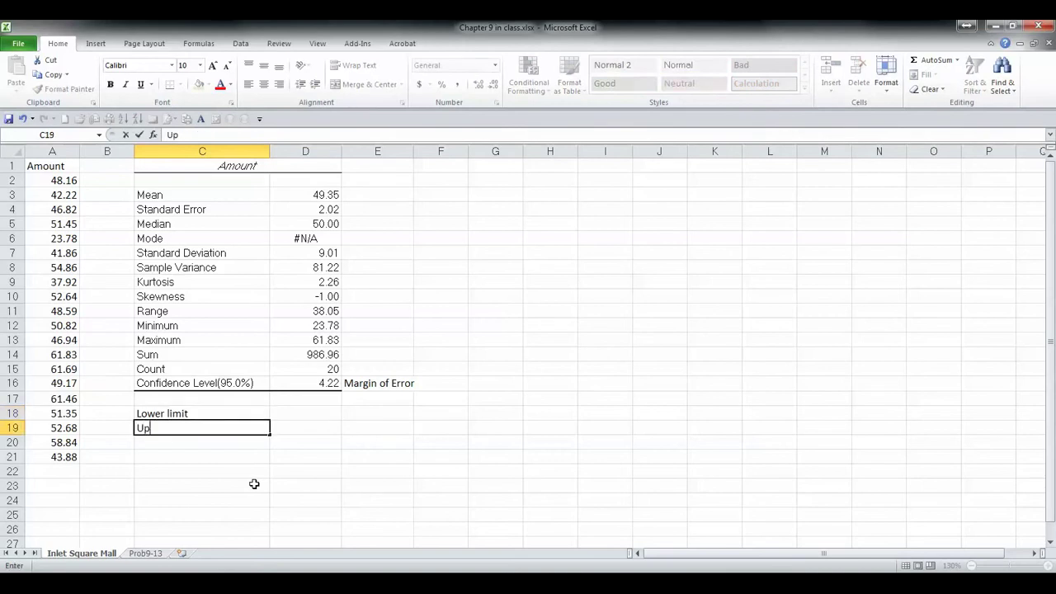
{"action": "type", "text": "per limit"}
{"action": "key", "text": "Up"}
{"action": "key", "text": "Right"}
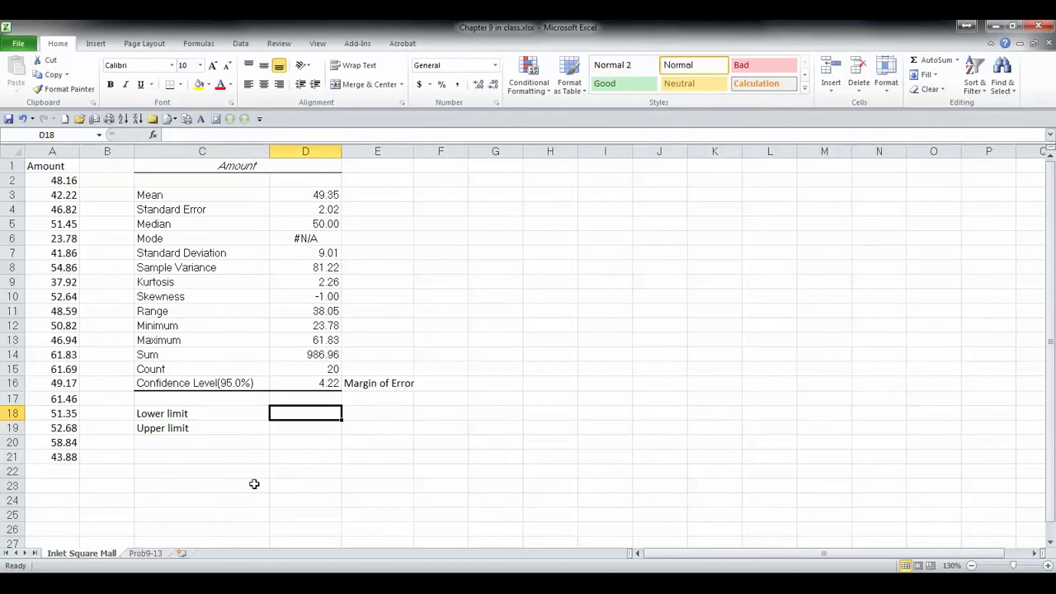
Enter the lower limit formula =D3-D16 in D18, giving 45.13
{"action": "type", "text": "="}
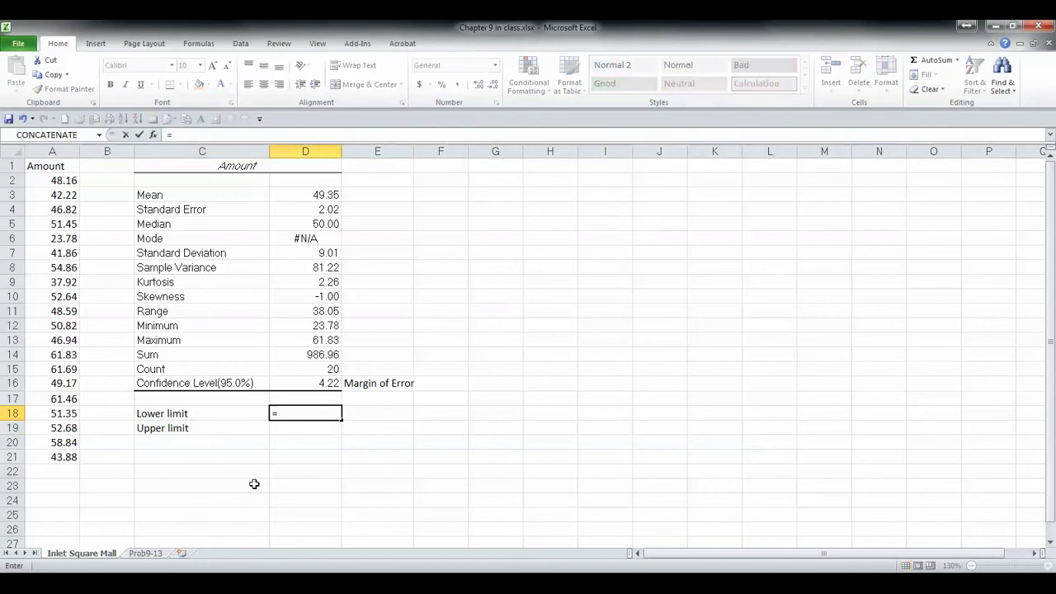
{"action": "left_click", "coordinate": [285, 195]}
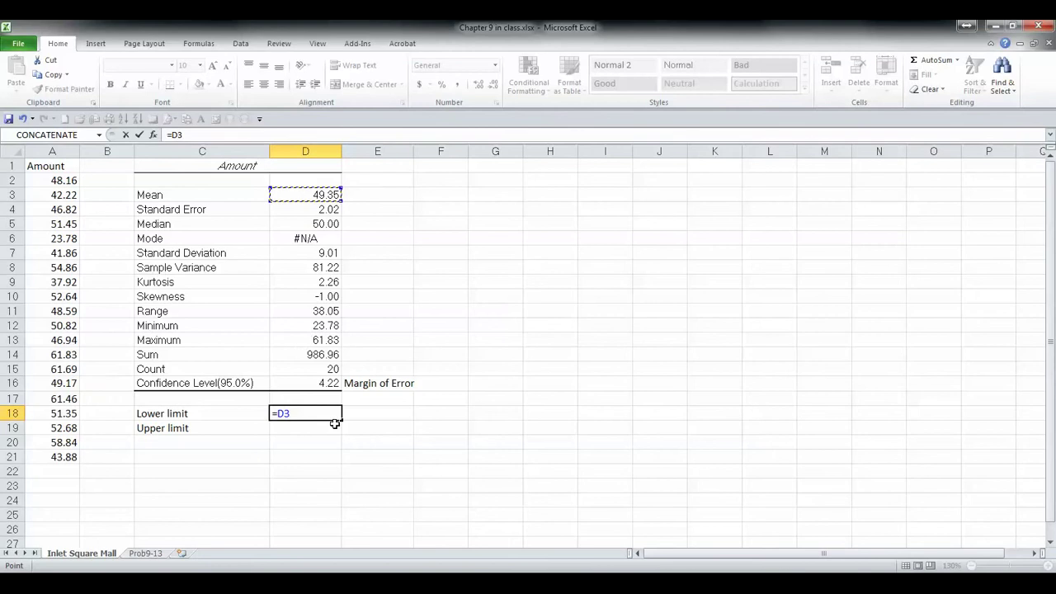
{"action": "type", "text": "-"}
{"action": "left_click", "coordinate": [304, 385]}
{"action": "key", "text": "Return"}
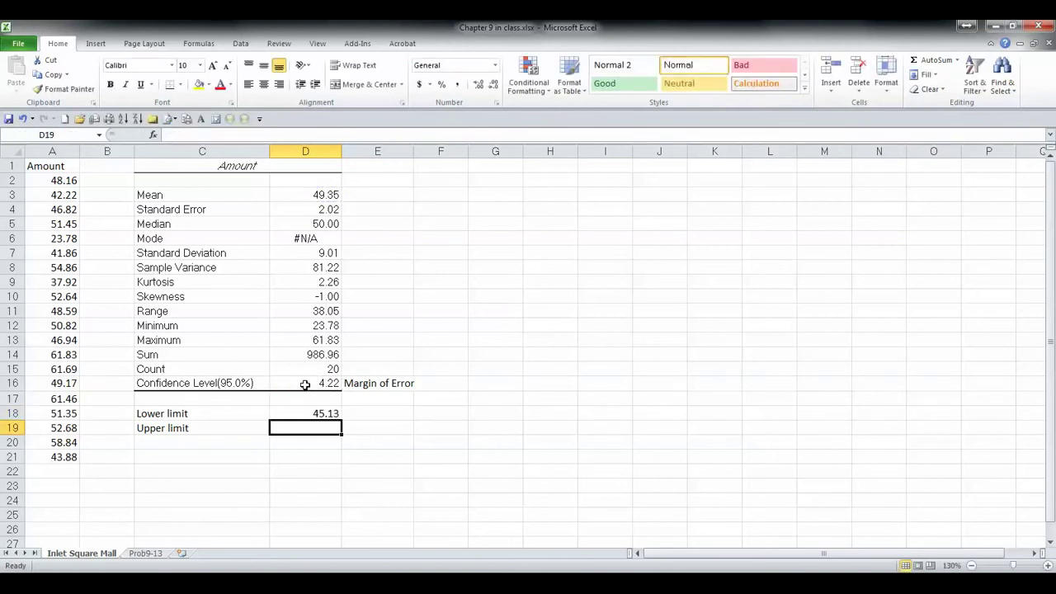
Enter the upper limit formula =D3+D16 in D19, giving 53.57
{"action": "type", "text": "="}
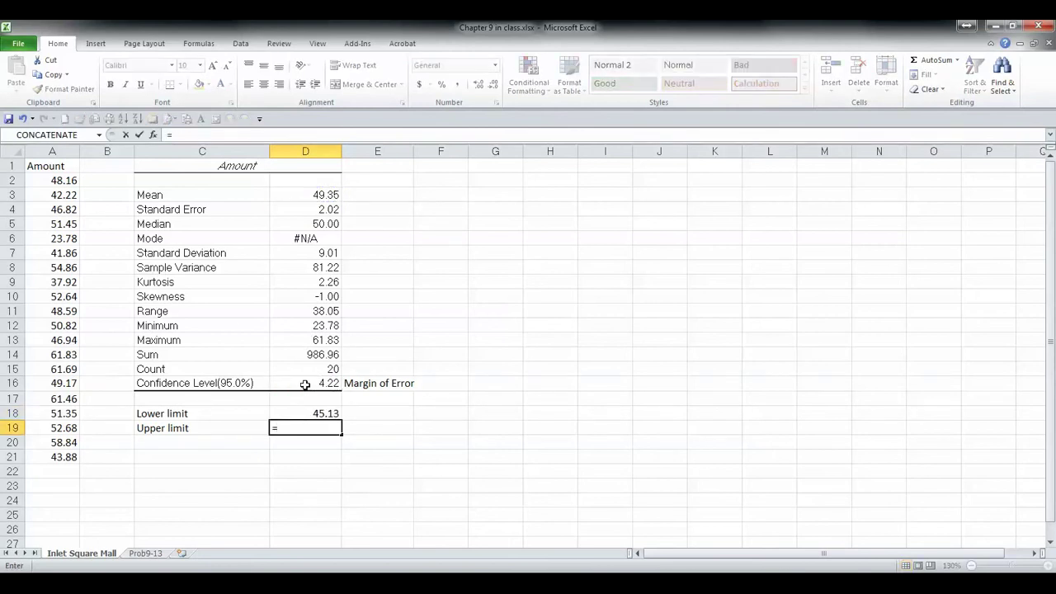
{"action": "left_click", "coordinate": [332, 199]}
{"action": "type", "text": "+"}
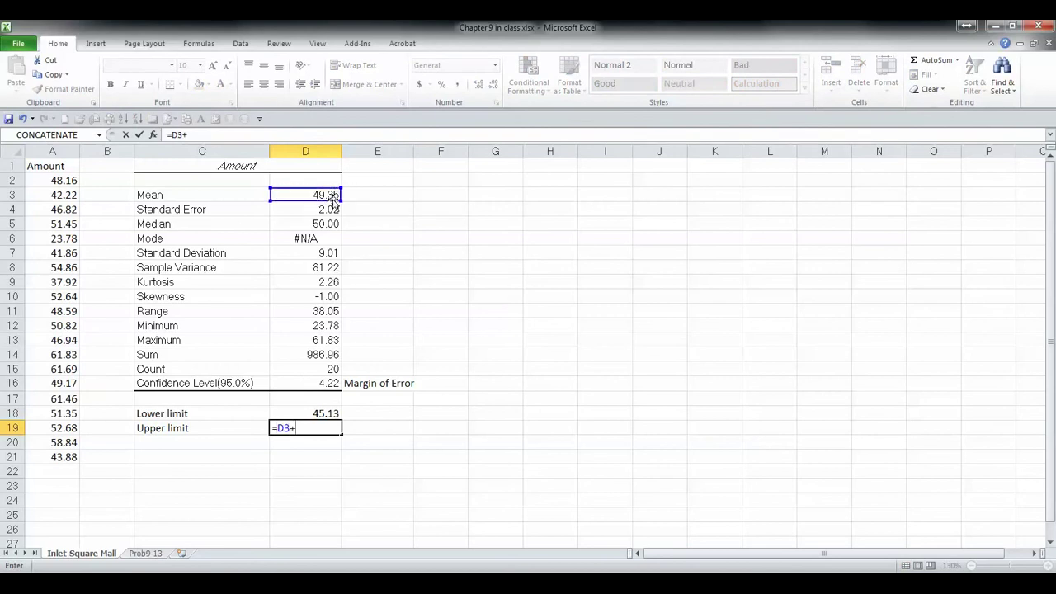
{"action": "left_click", "coordinate": [329, 385]}
{"action": "key", "text": "Return"}
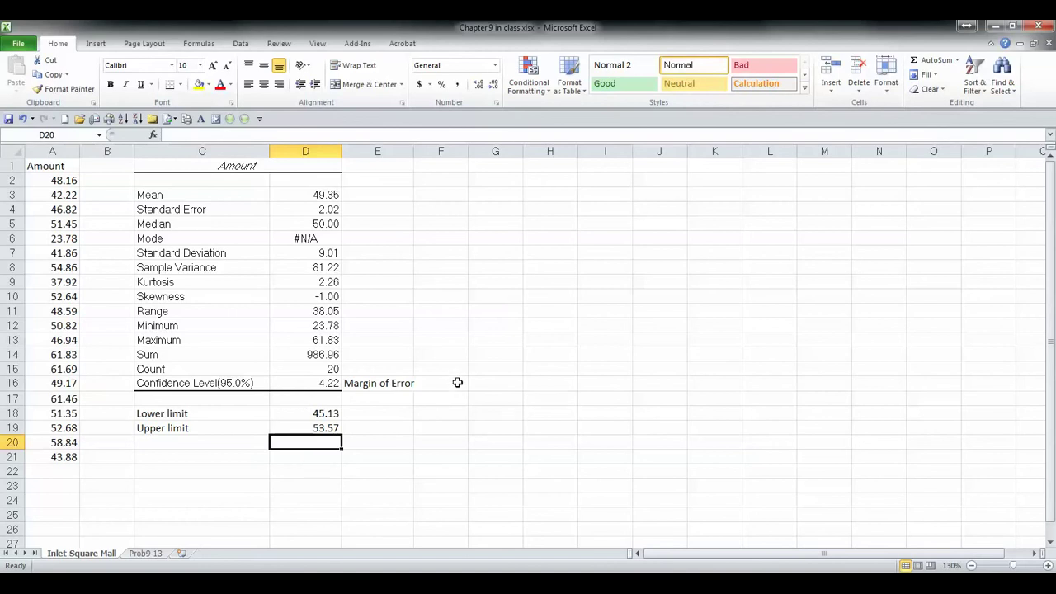
{"action": "left_click", "coordinate": [357, 43]}
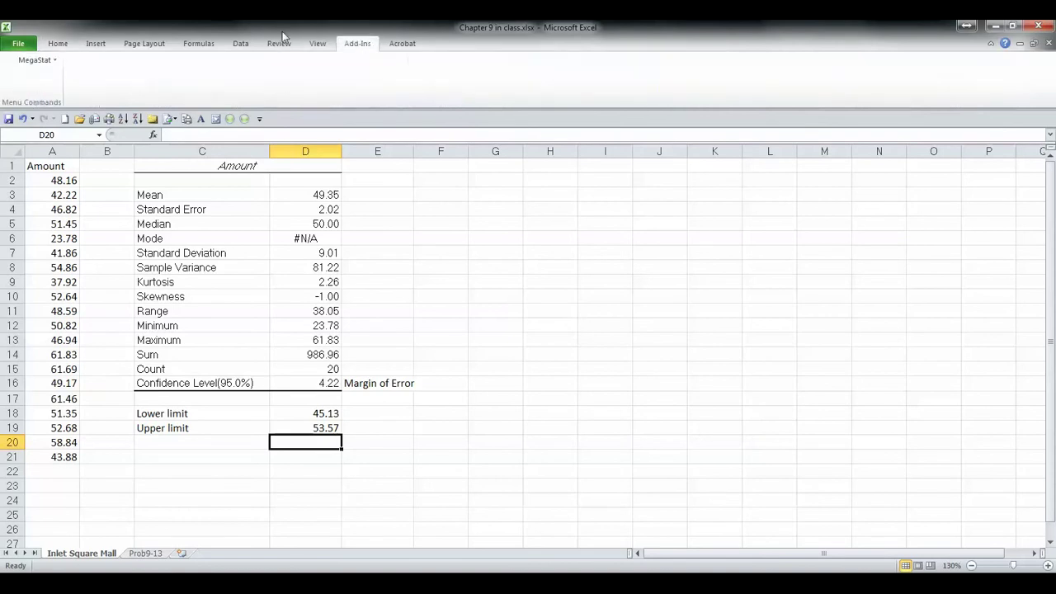
Set MegaStat Descriptive Statistics to input A2:A21 with 95% confidence interval and skewness, kurtosis, CV
{"action": "left_click", "coordinate": [37, 63]}
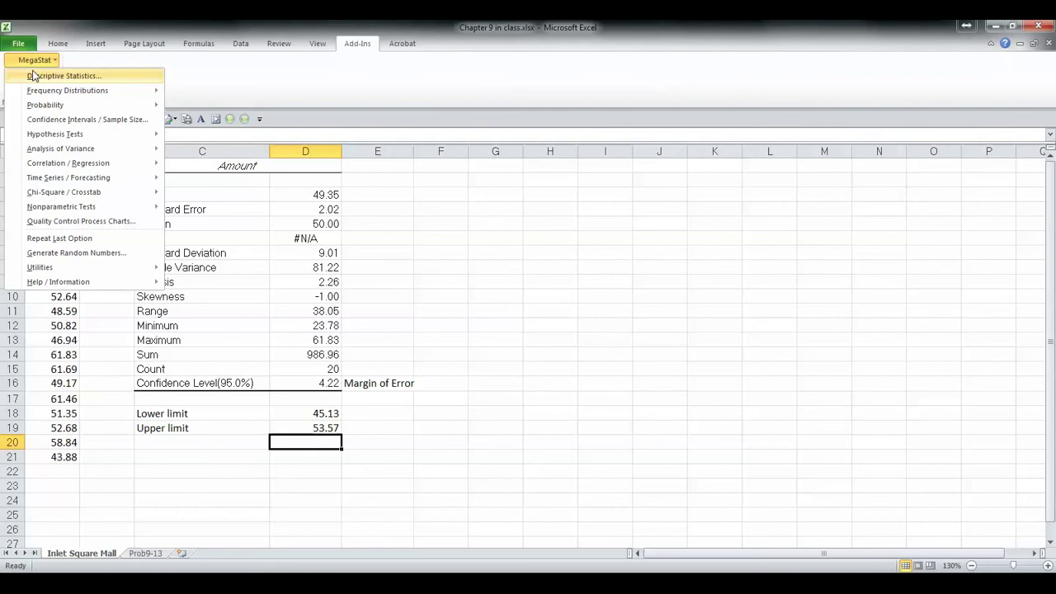
{"action": "left_click", "coordinate": [33, 76]}
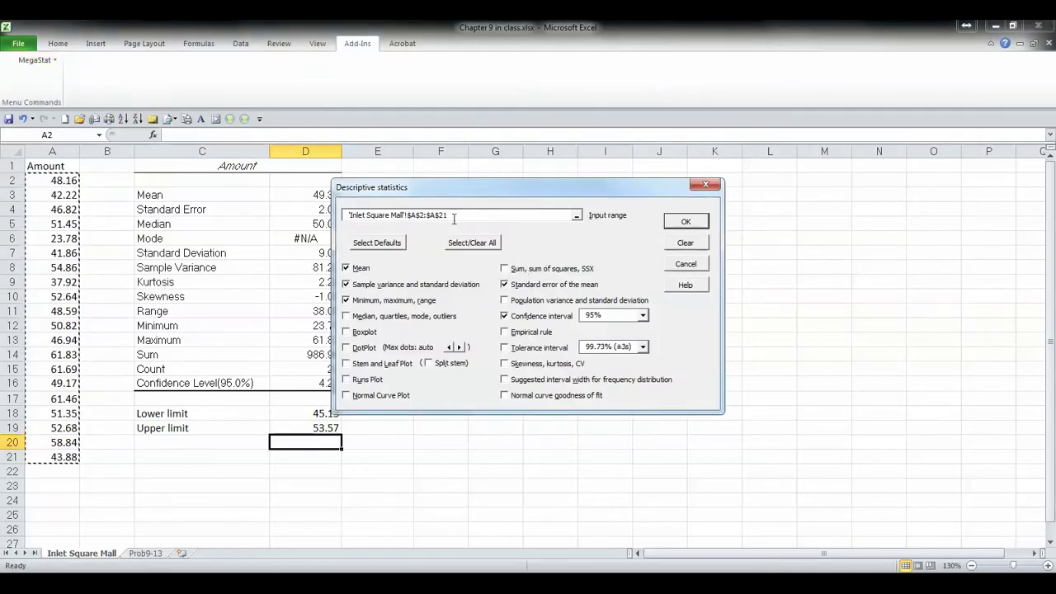
{"action": "left_click_drag", "start_coordinate": [452, 216], "coordinate": [346, 215]}
{"action": "key", "text": "BackSpace"}
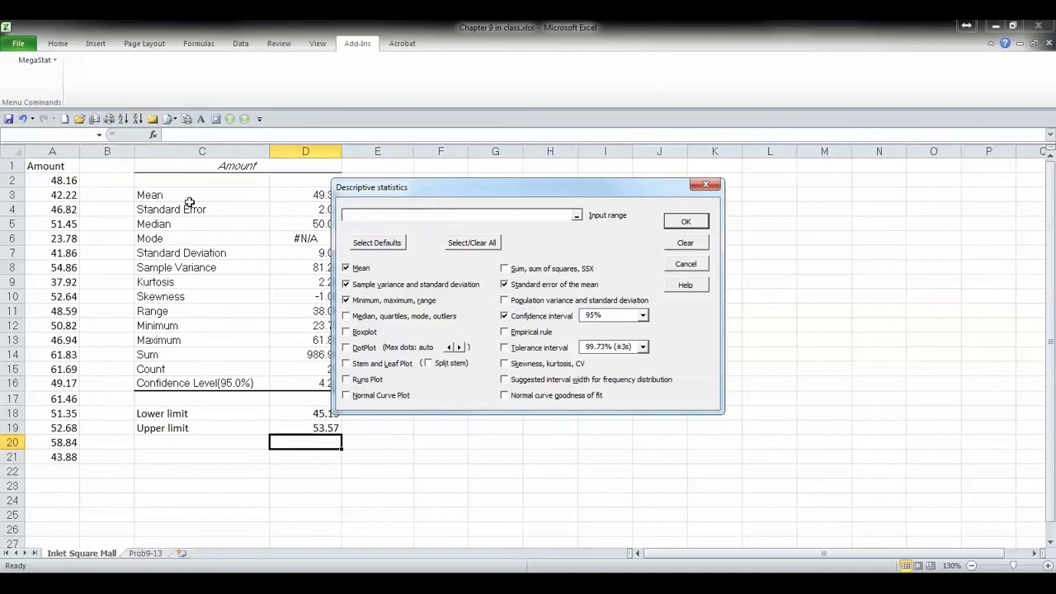
{"action": "left_click", "coordinate": [60, 179]}
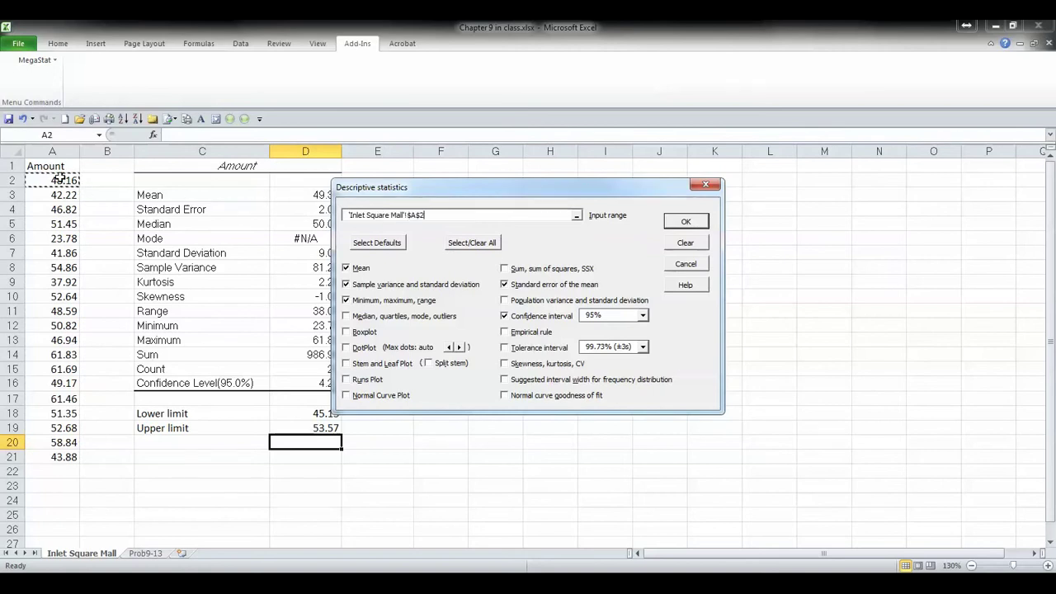
{"action": "left_click_drag", "start_coordinate": [60, 179], "coordinate": [40, 459]}
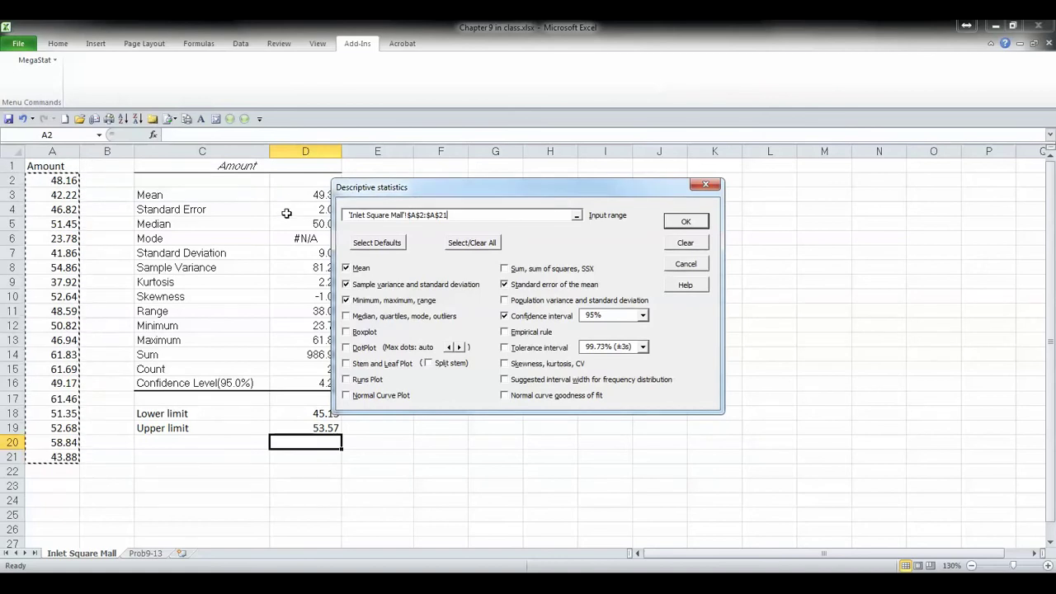
{"action": "left_click", "coordinate": [507, 319]}
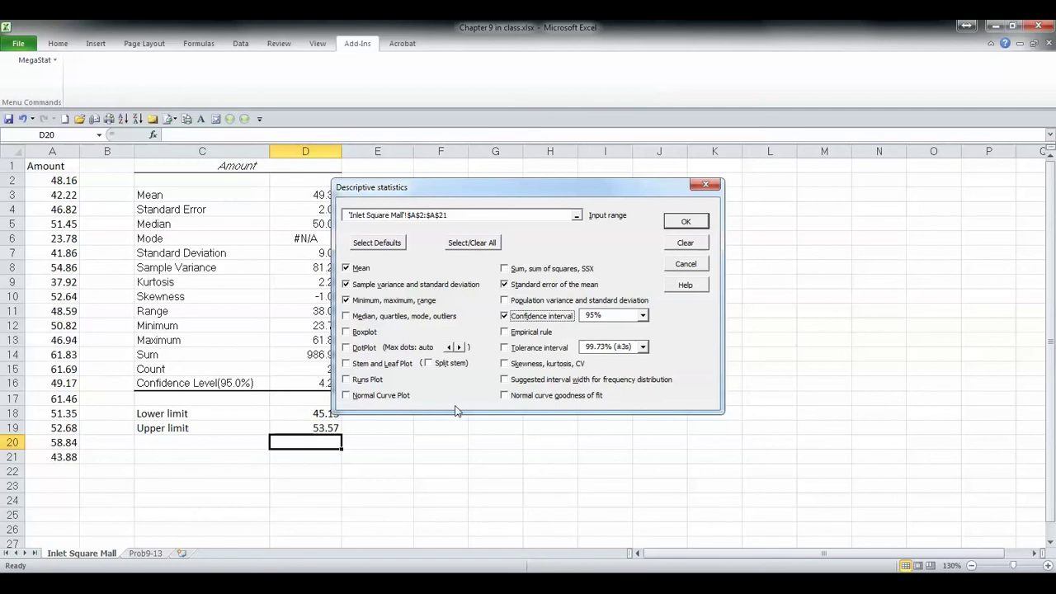
{"action": "left_click", "coordinate": [505, 364]}
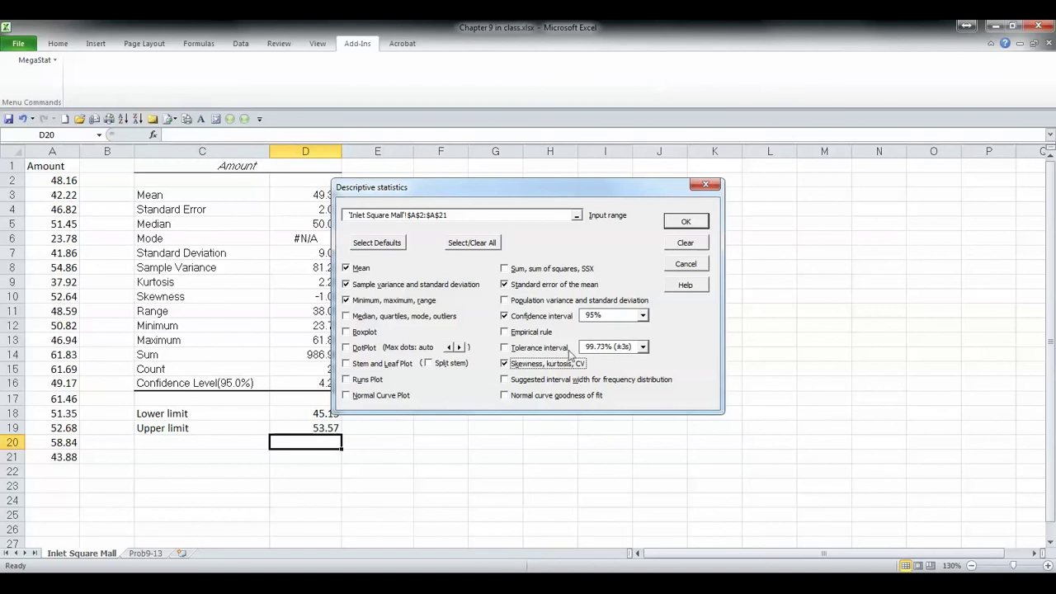
Run MegaStat, copy the Output sheet's A1:B21 results, and return to Inlet Square Mall
{"action": "left_click", "coordinate": [684, 223]}
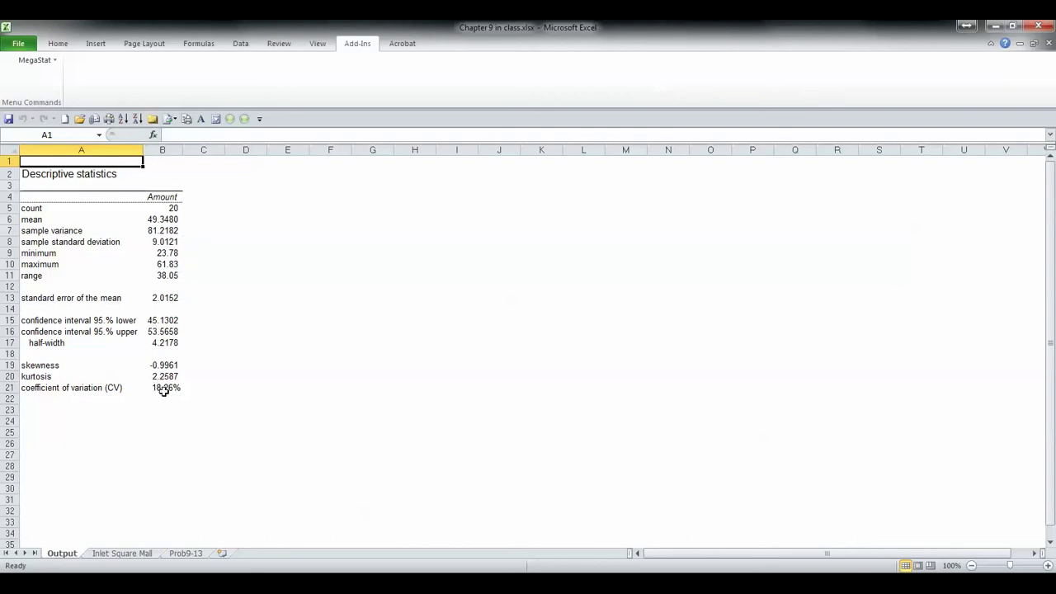
{"action": "left_click_drag", "start_coordinate": [167, 388], "coordinate": [4, 155]}
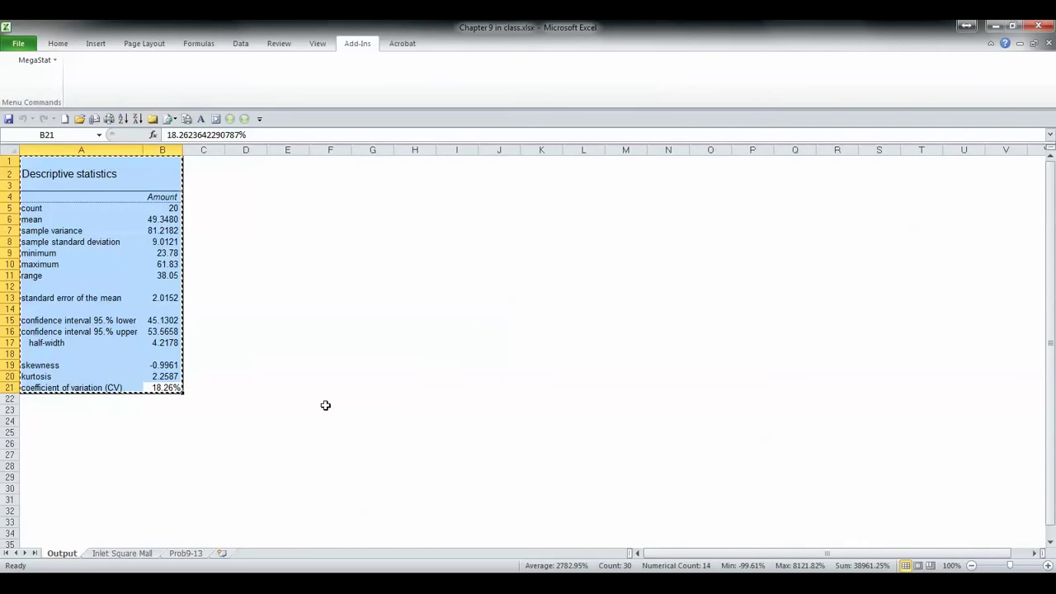
{"action": "key", "text": "ctrl+c"}
{"action": "key", "text": "ctrl+Page_Down"}
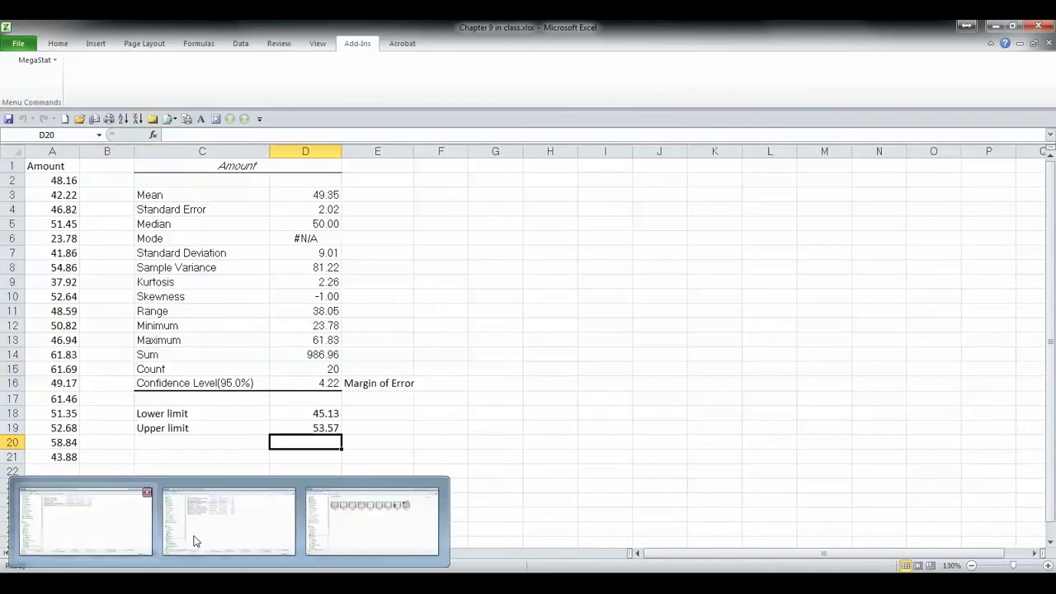
Paste the MegaStat results at G1 and AutoFit columns G and H
{"action": "left_click", "coordinate": [481, 165]}
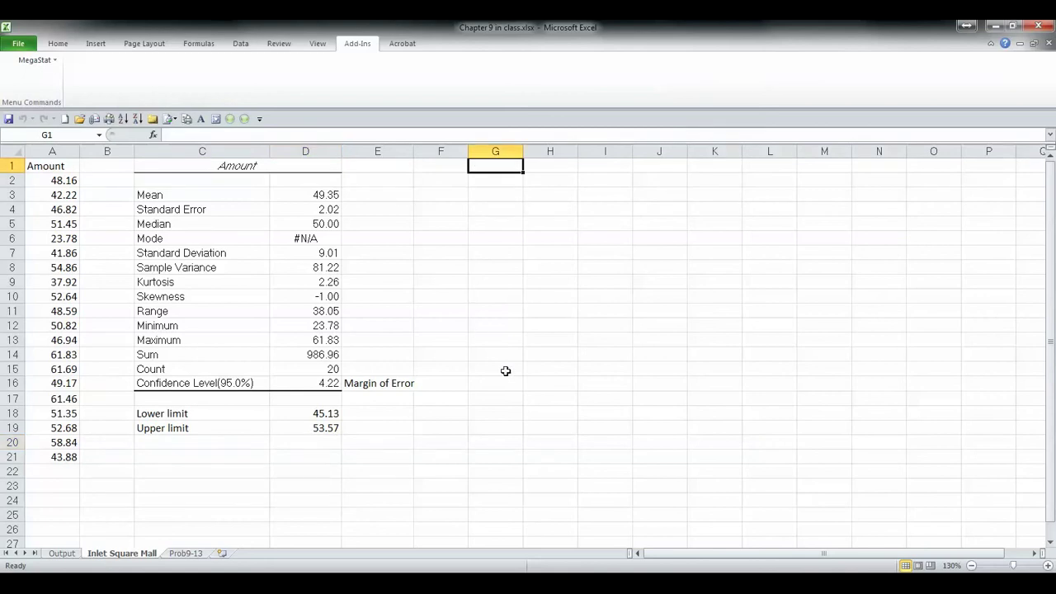
{"action": "key", "text": "ctrl+v"}
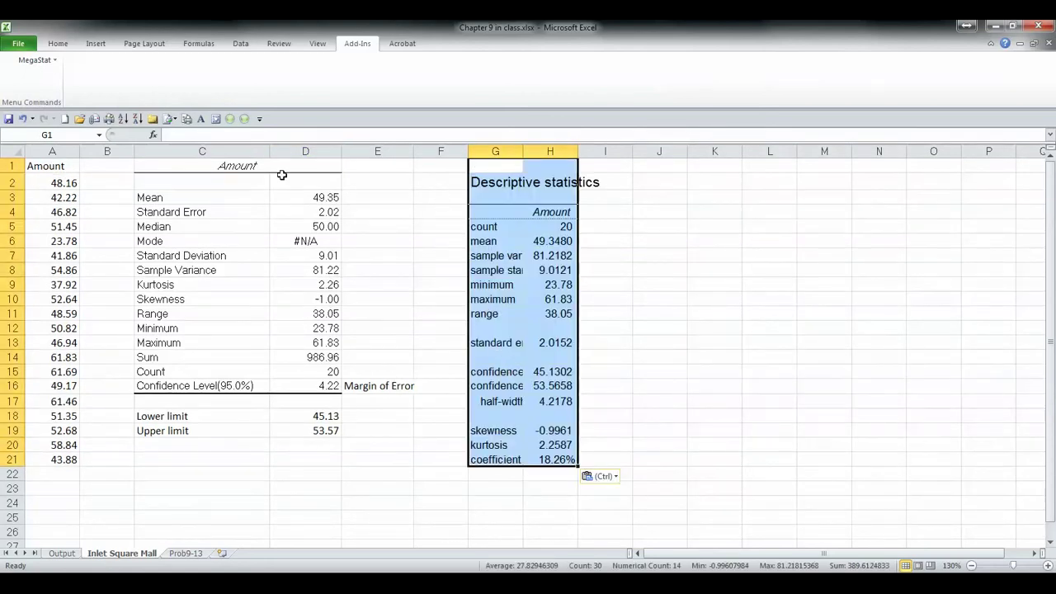
{"action": "left_click", "coordinate": [57, 43]}
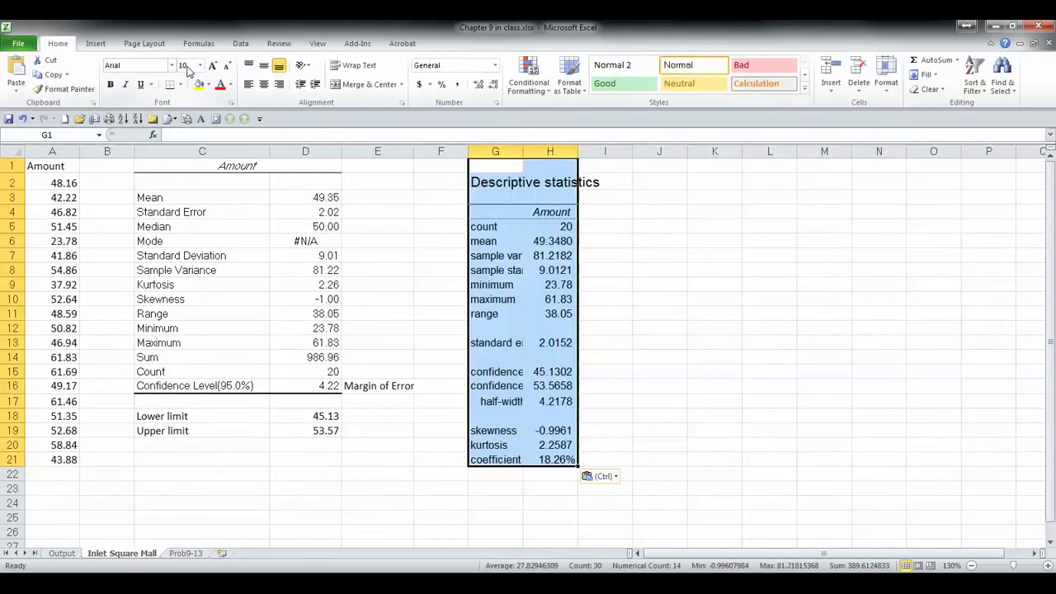
{"action": "left_click", "coordinate": [886, 74]}
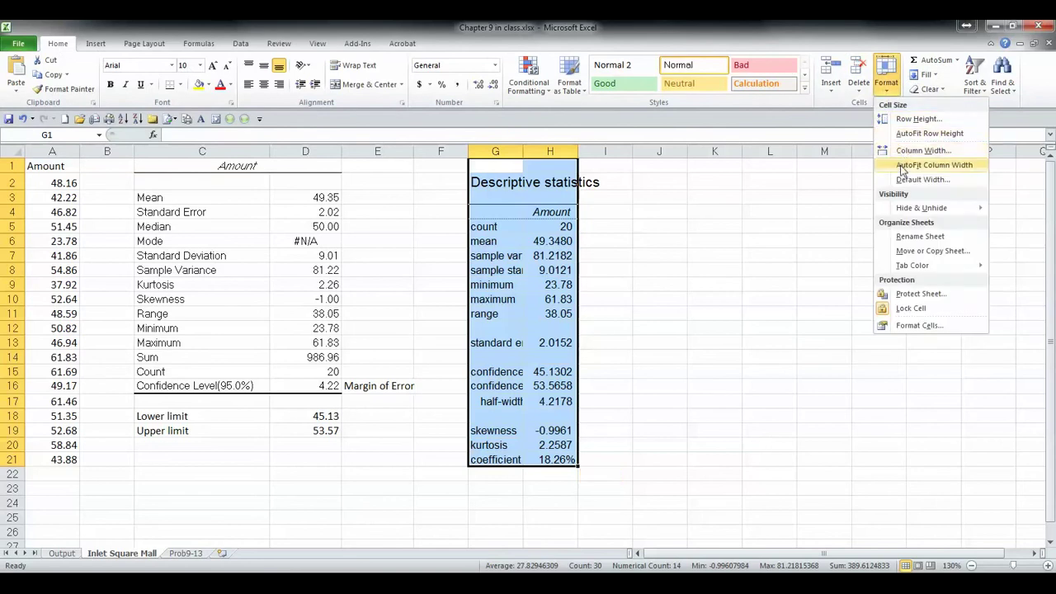
{"action": "left_click", "coordinate": [902, 165]}
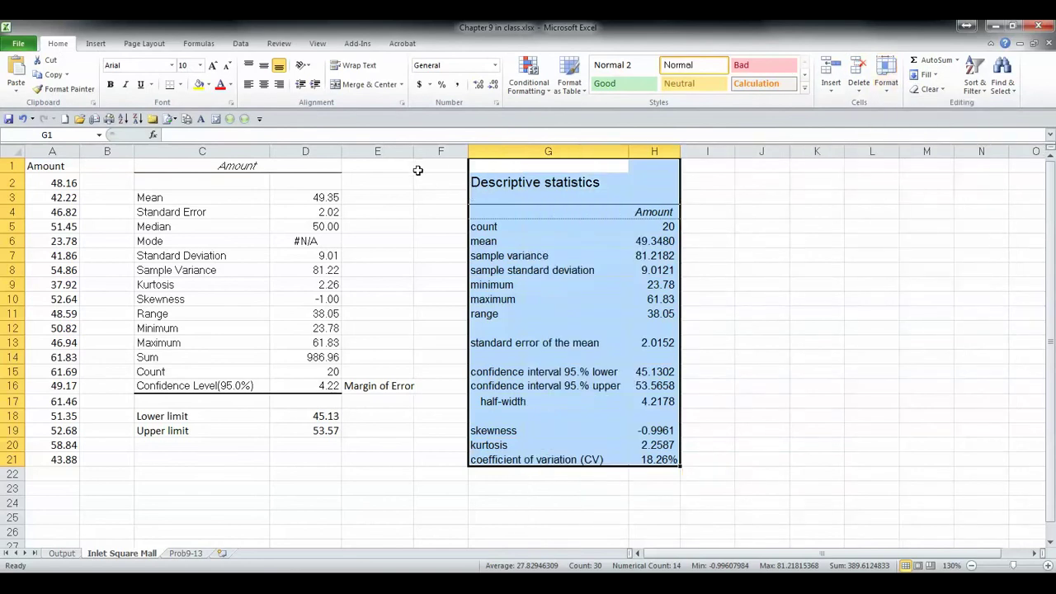
Narrow column F to a small gap of about 4.86 width
{"action": "left_click", "coordinate": [417, 170]}
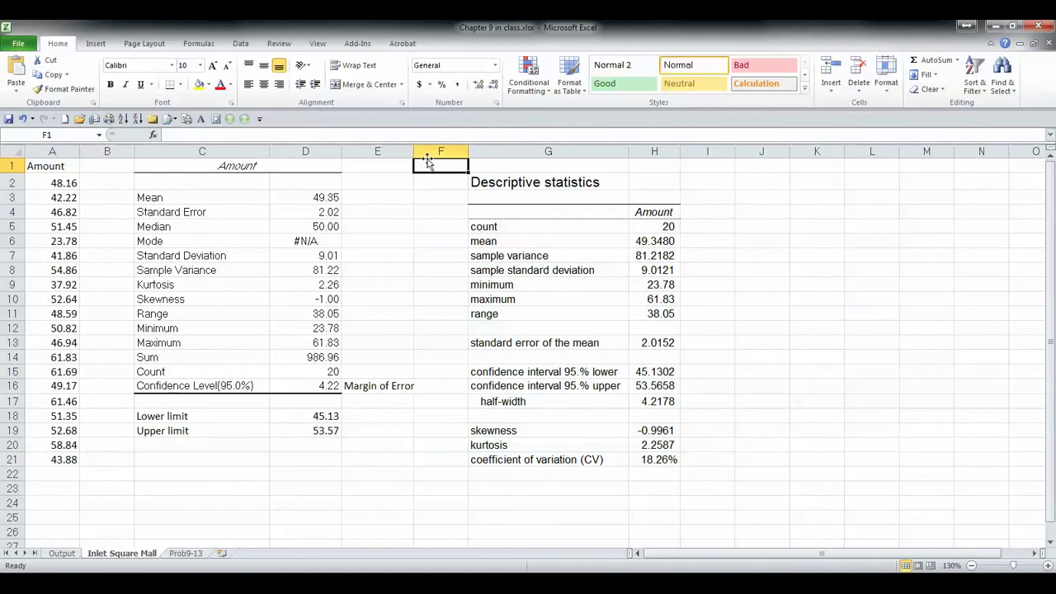
{"action": "left_click_drag", "start_coordinate": [468, 151], "coordinate": [447, 148]}
{"action": "left_click_drag", "start_coordinate": [504, 166], "coordinate": [631, 164]}
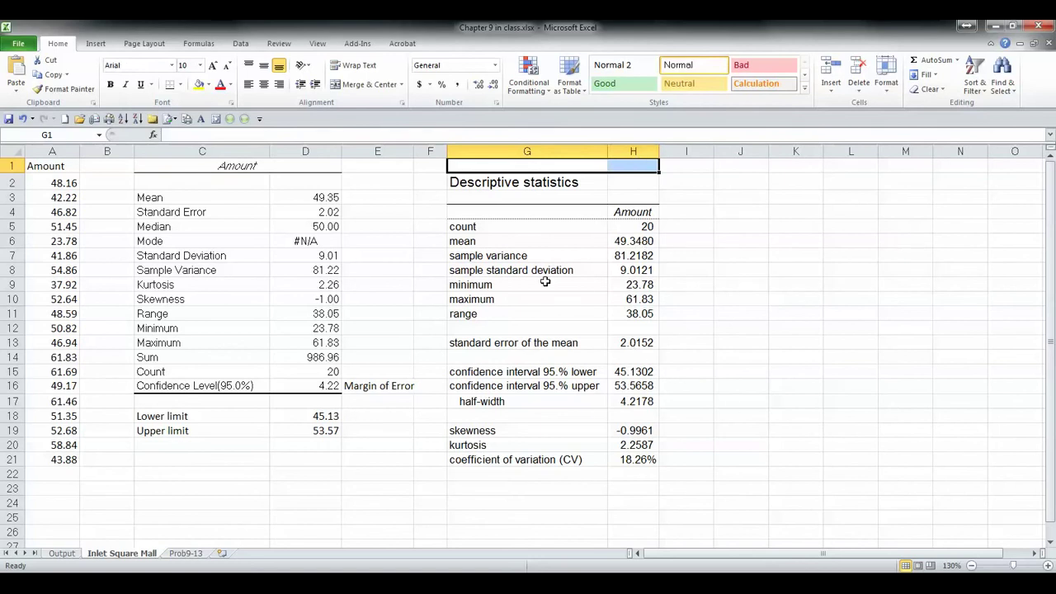
Format H6:H21 as Number with 2 decimals, showing mean 49.35 and CV 0.18
{"action": "left_click", "coordinate": [639, 240]}
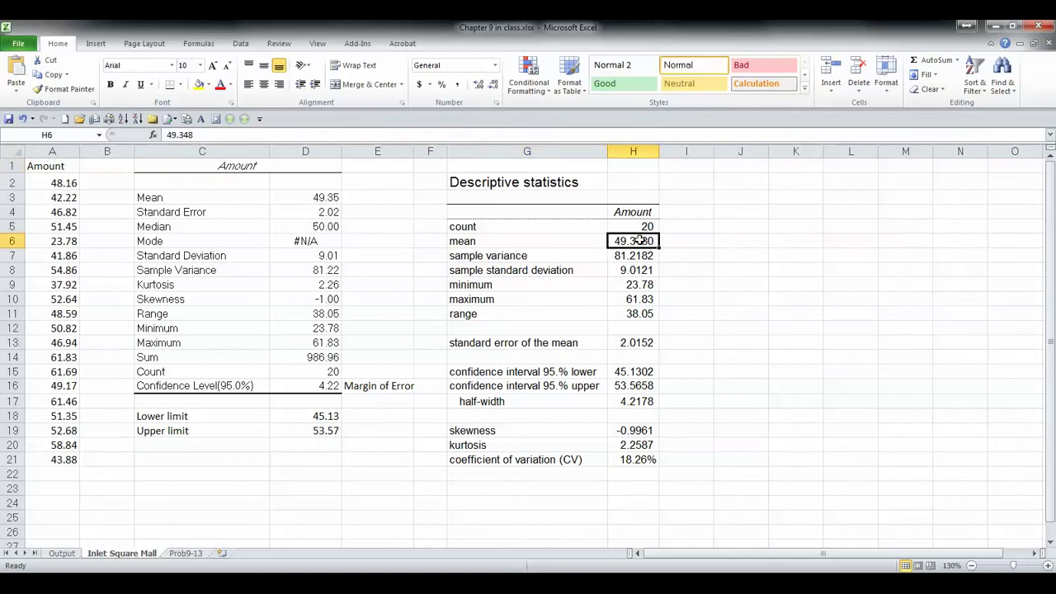
{"action": "left_click_drag", "start_coordinate": [639, 240], "coordinate": [633, 464]}
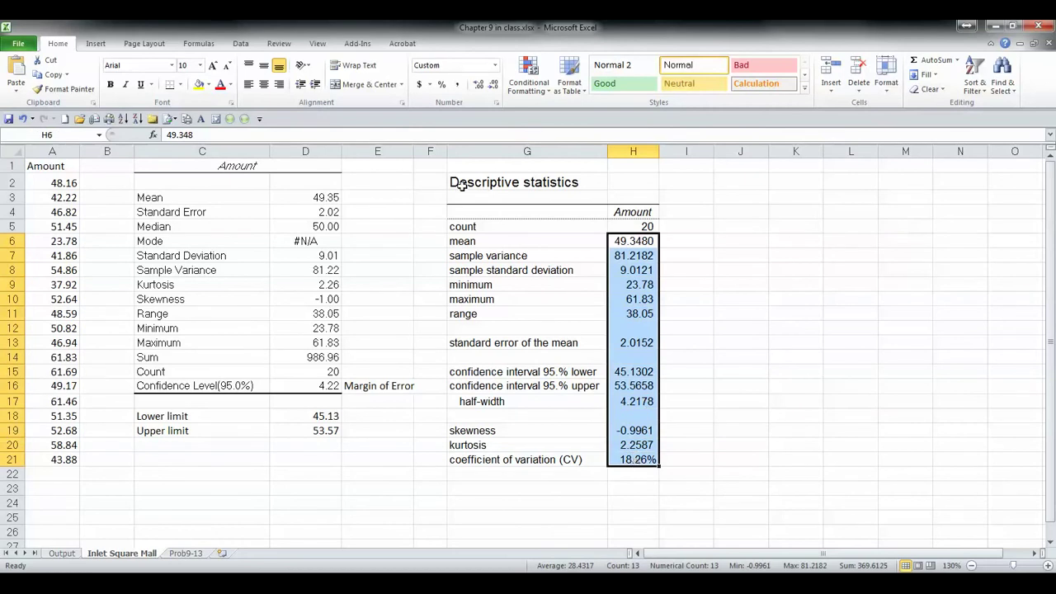
{"action": "left_click", "coordinate": [496, 102]}
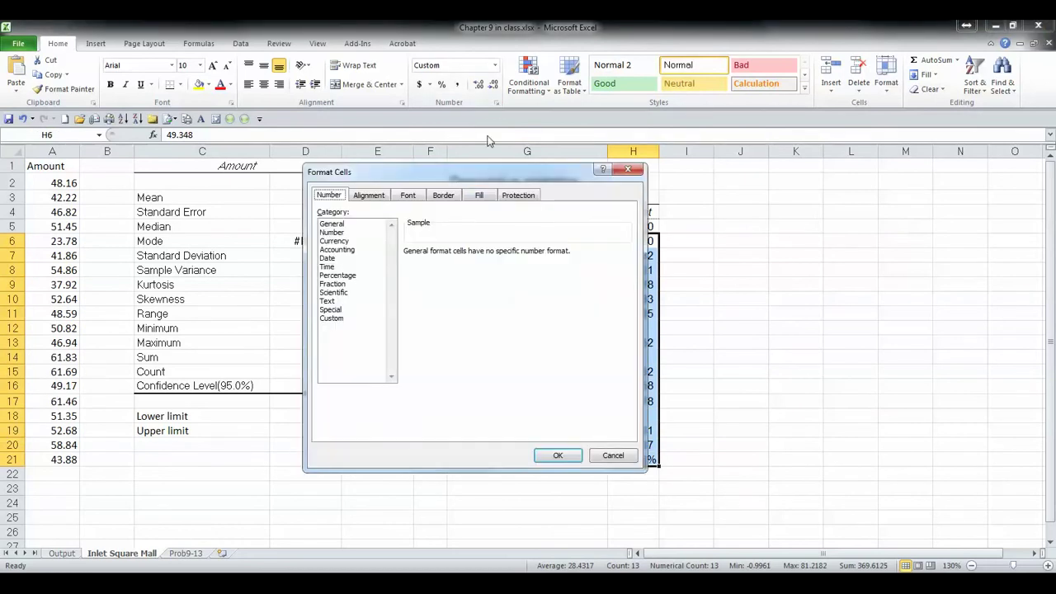
{"action": "left_click", "coordinate": [331, 231]}
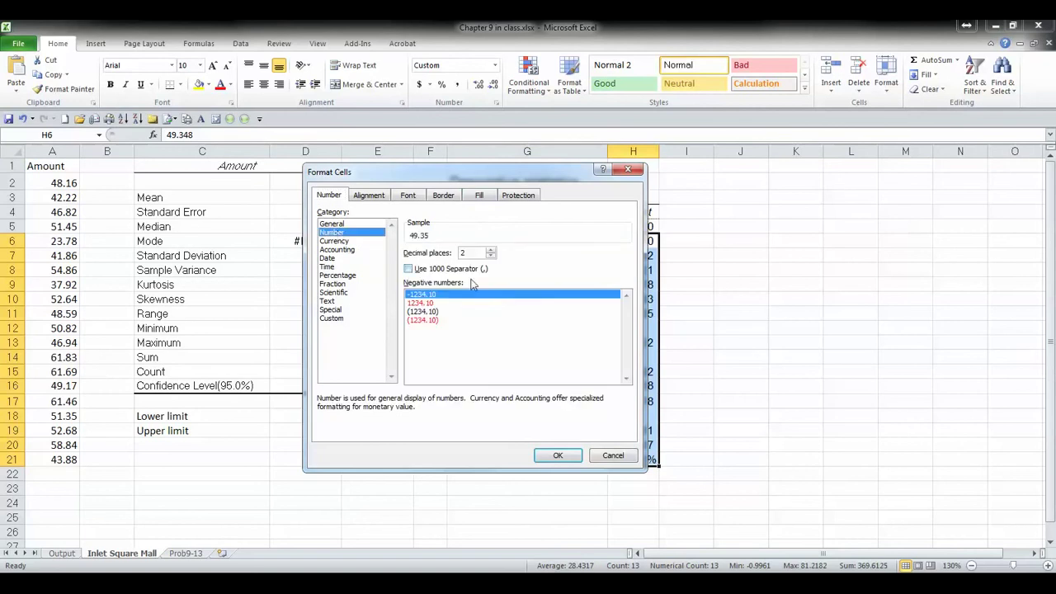
{"action": "left_click", "coordinate": [559, 456]}
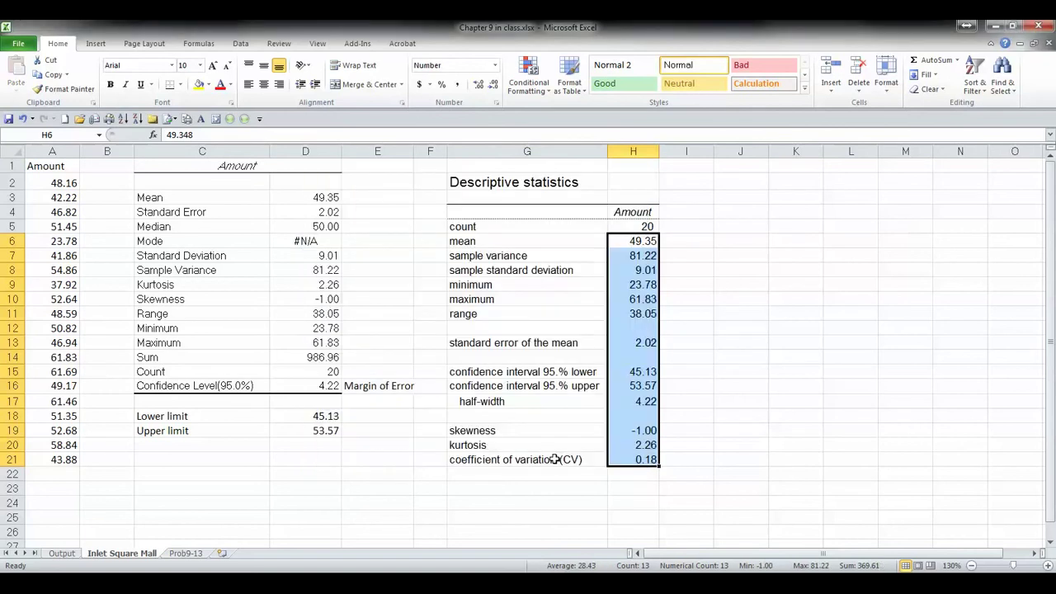
Fill the lower and upper limit rows in G15:H16 and C18:D19 with yellow
{"action": "left_click", "coordinate": [600, 499]}
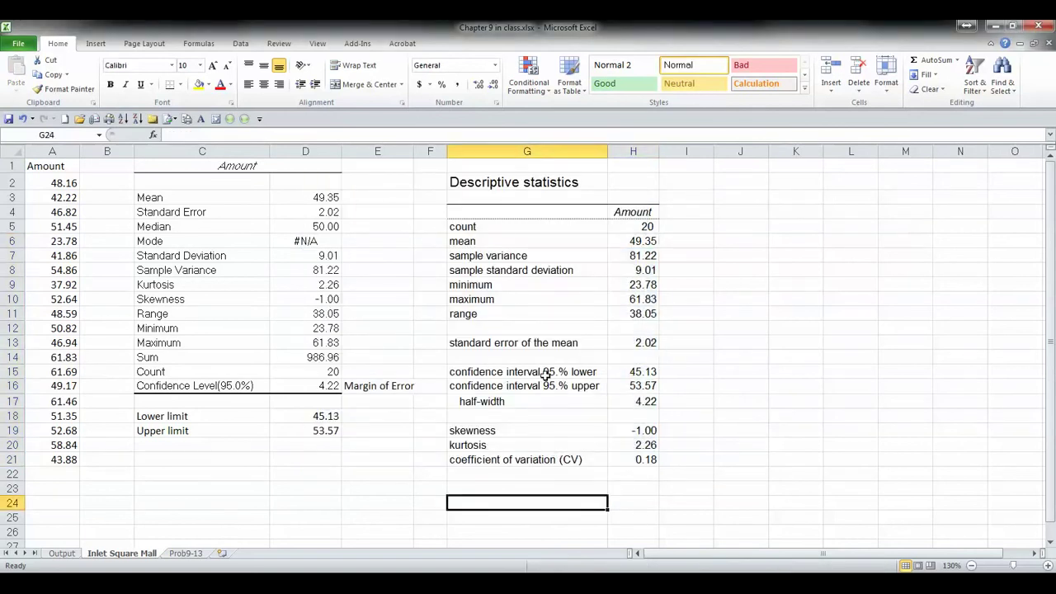
{"action": "left_click_drag", "start_coordinate": [543, 373], "coordinate": [620, 385]}
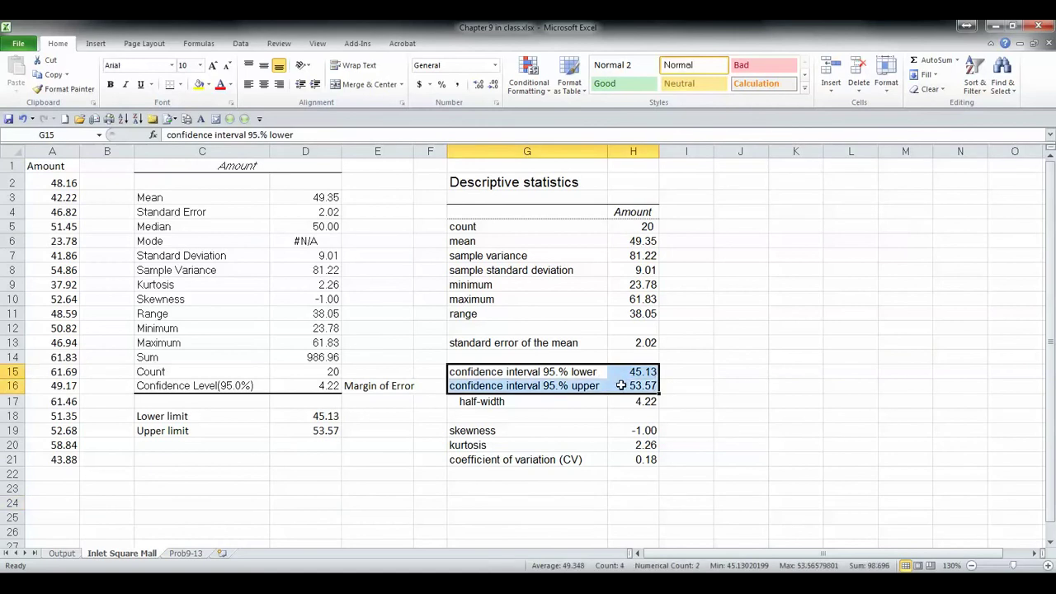
{"action": "right_click", "coordinate": [620, 385]}
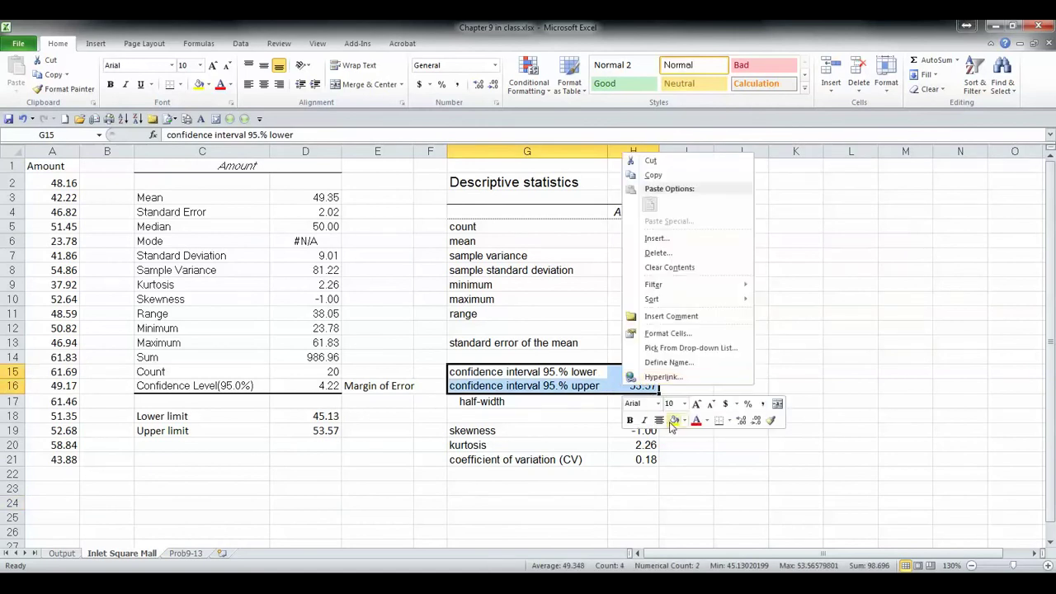
{"action": "left_click", "coordinate": [676, 424]}
{"action": "left_click_drag", "start_coordinate": [240, 421], "coordinate": [320, 429]}
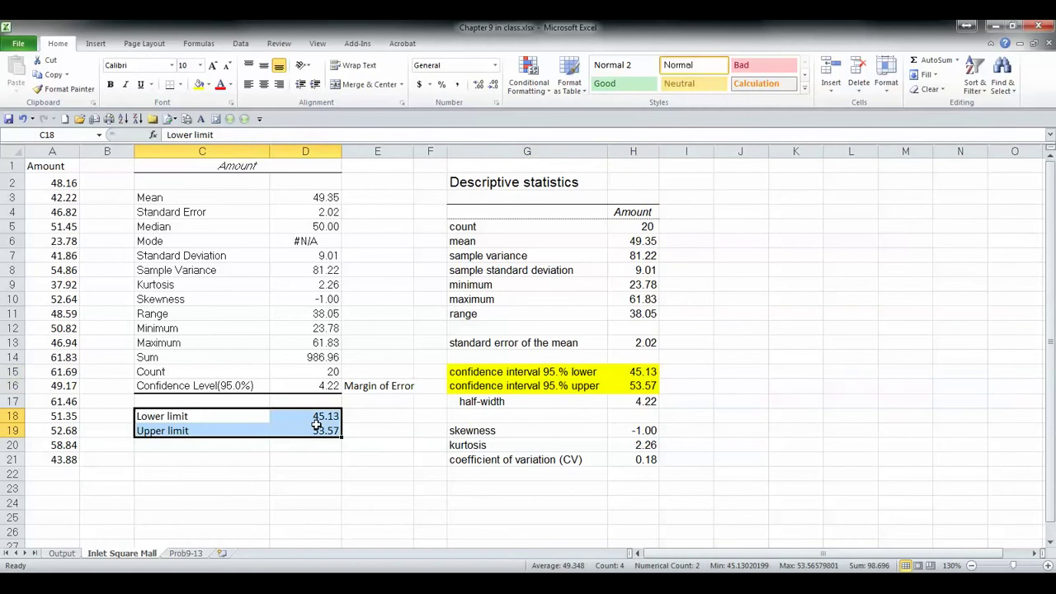
{"action": "right_click", "coordinate": [320, 429]}
{"action": "left_click", "coordinate": [375, 460]}
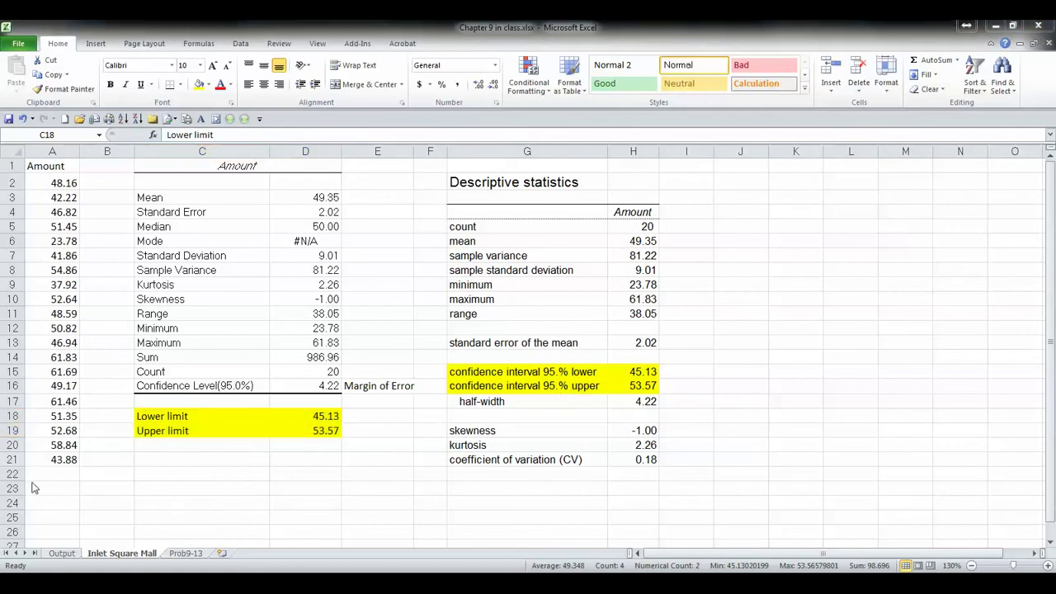
Begin renaming the Output sheet tab, typing 'Descriptive' in place of the old name
{"action": "left_click", "coordinate": [63, 554]}
{"action": "right_click", "coordinate": [63, 554]}
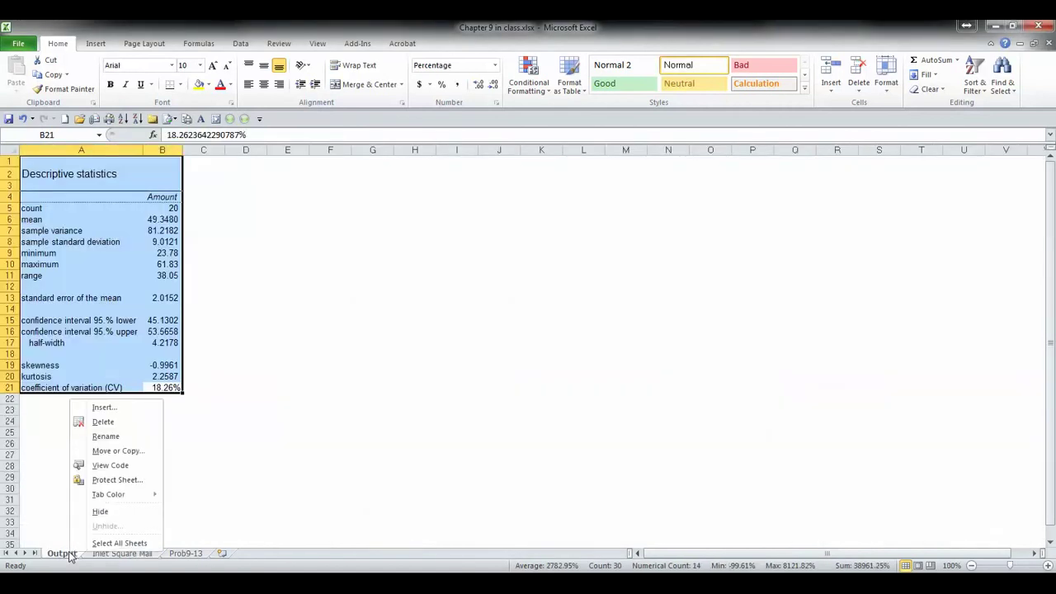
{"action": "left_click", "coordinate": [101, 451]}
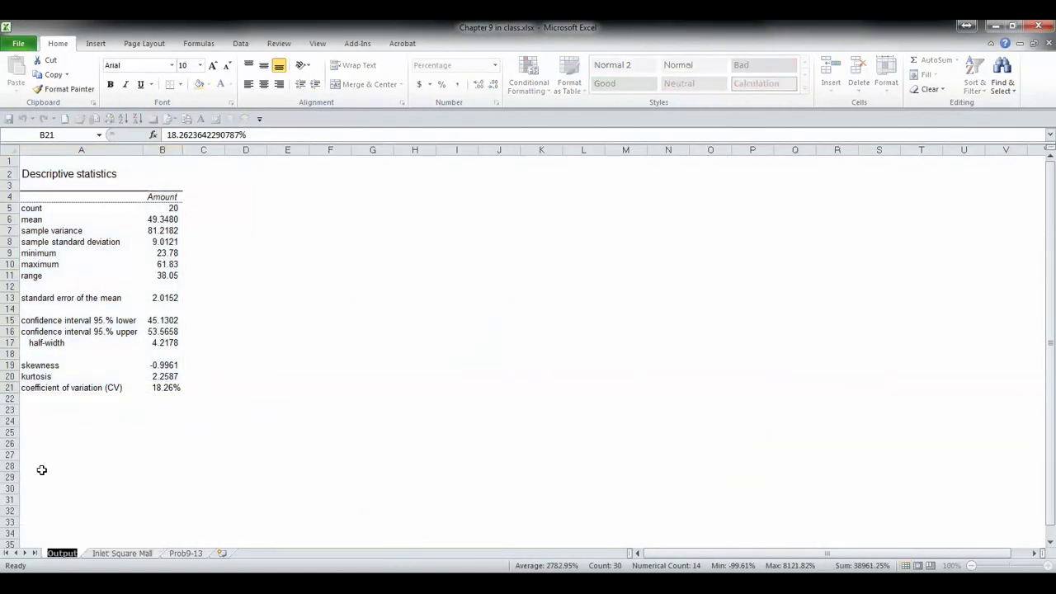
{"action": "type", "text": "Descr"}
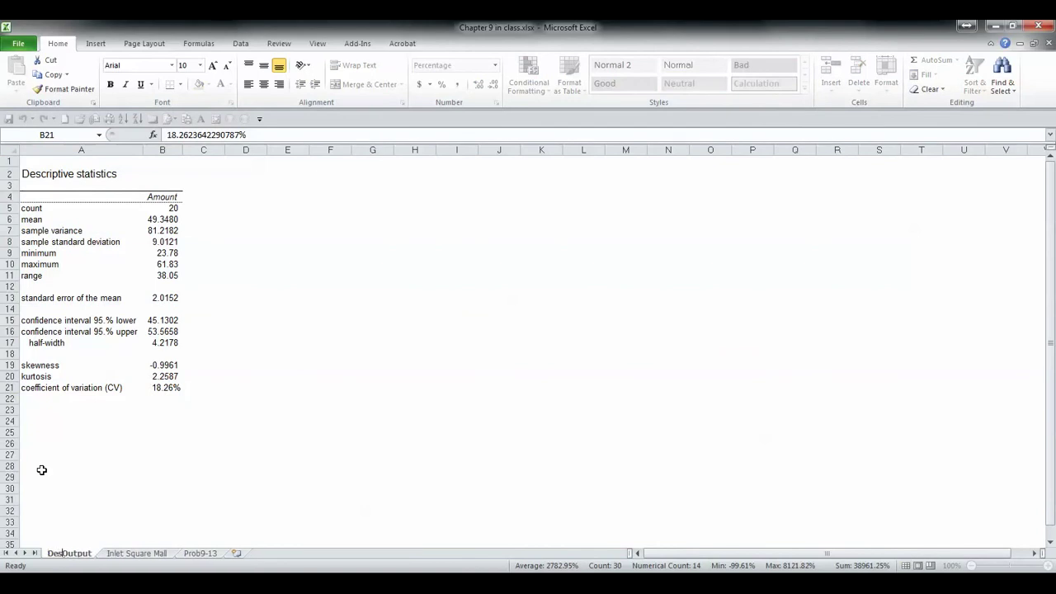
{"action": "type", "text": "iptive"}
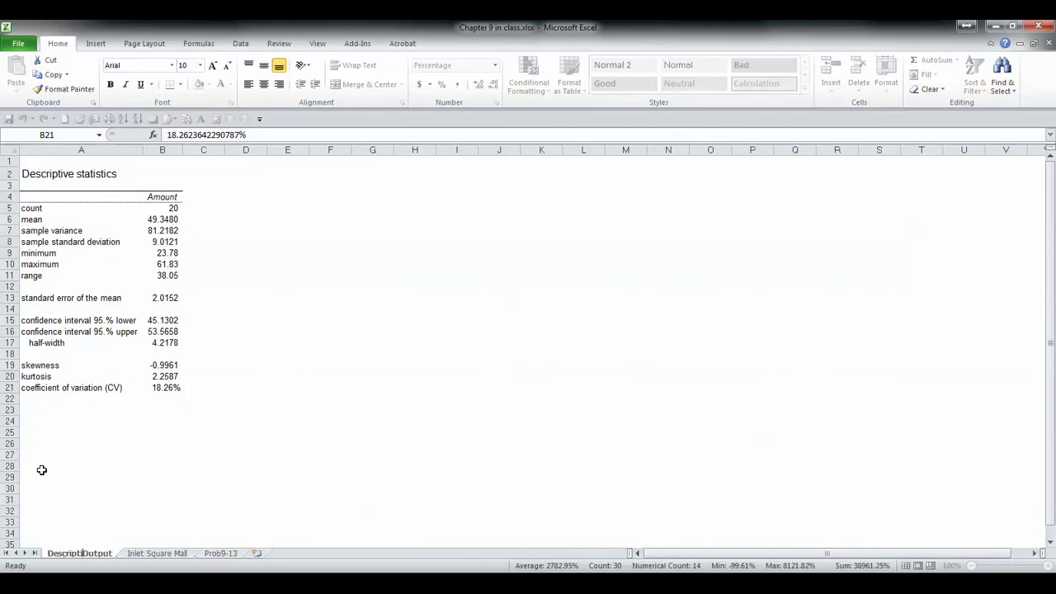
{"action": "key", "text": "Delete"}
{"action": "key", "text": "Delete"}
{"action": "key", "text": "Delete"}
{"action": "key", "text": "Delete"}
{"action": "key", "text": "Delete"}
{"action": "key", "text": "Delete"}
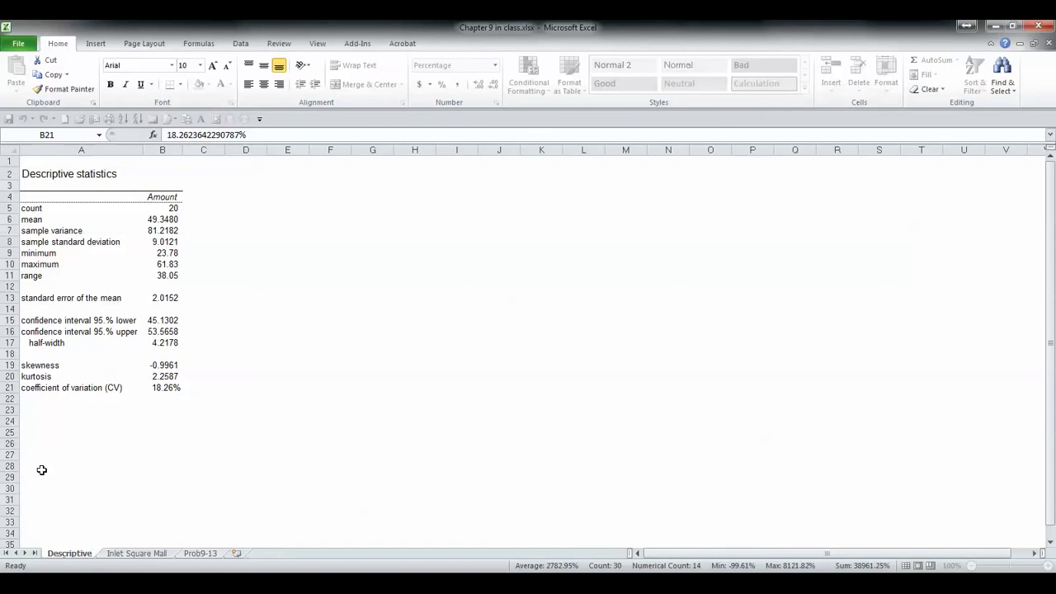
Finish the 'Descriptive CI' sheet name, then open MegaStat's Confidence Intervals menu from Inlet Square Mall
{"action": "type", "text": "CI"}
{"action": "key", "text": "Return"}
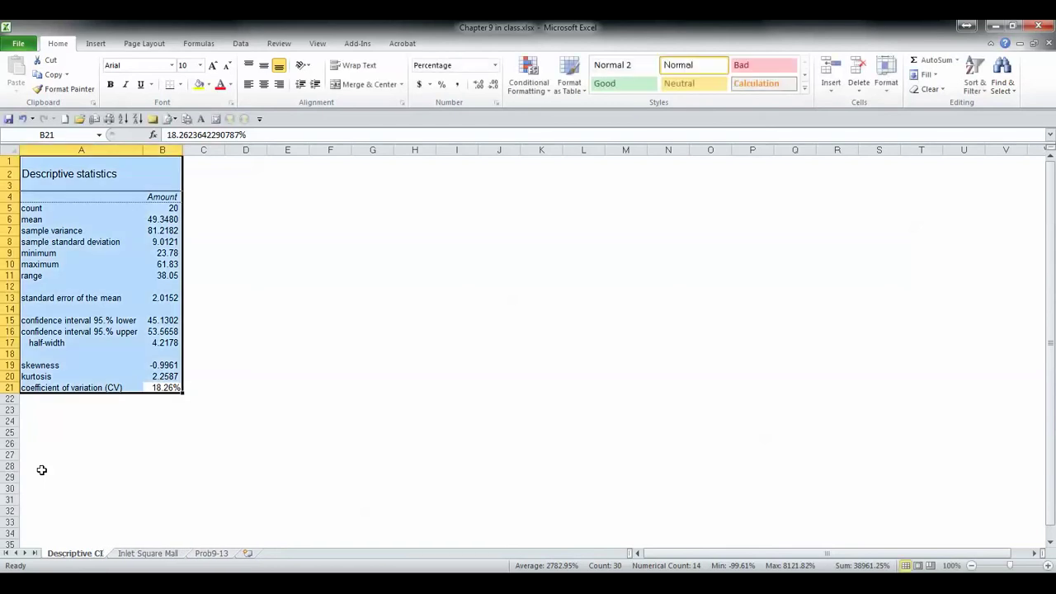
{"action": "left_click", "coordinate": [147, 553]}
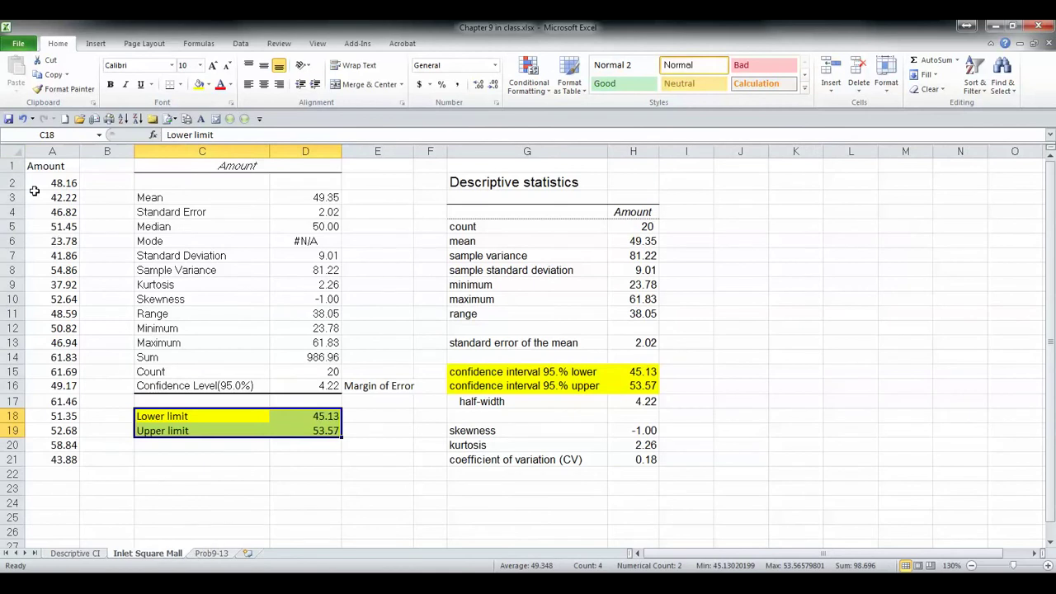
{"action": "left_click", "coordinate": [357, 43]}
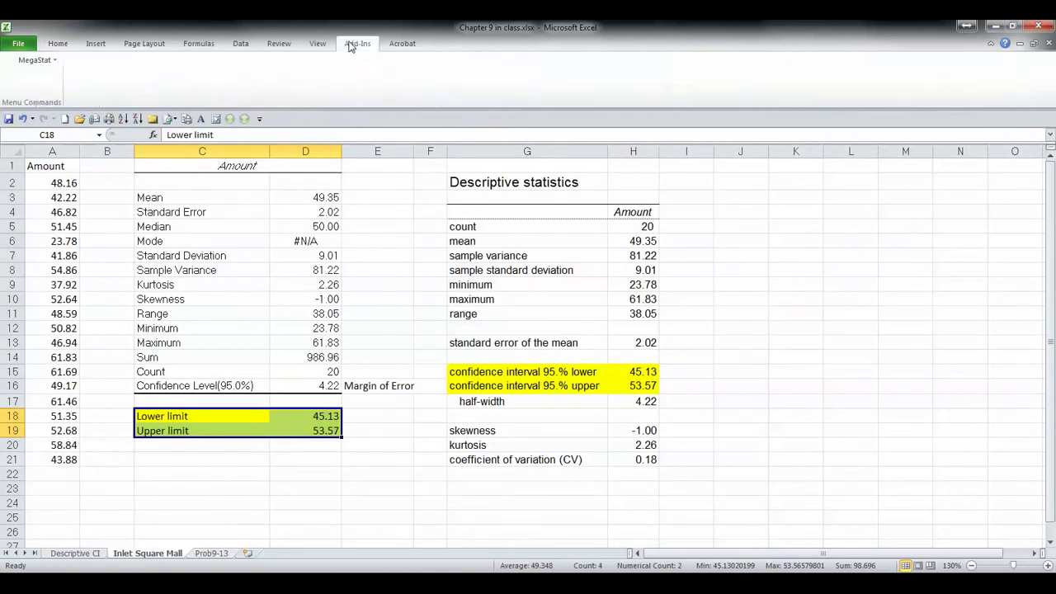
{"action": "left_click", "coordinate": [53, 62]}
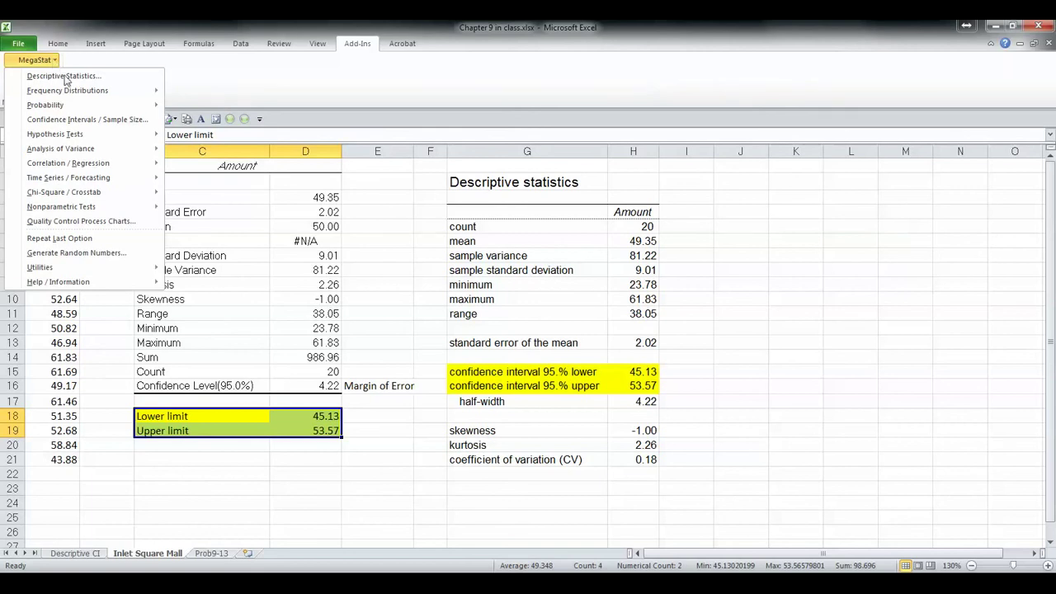
{"action": "mouse_move", "coordinate": [63, 93]}
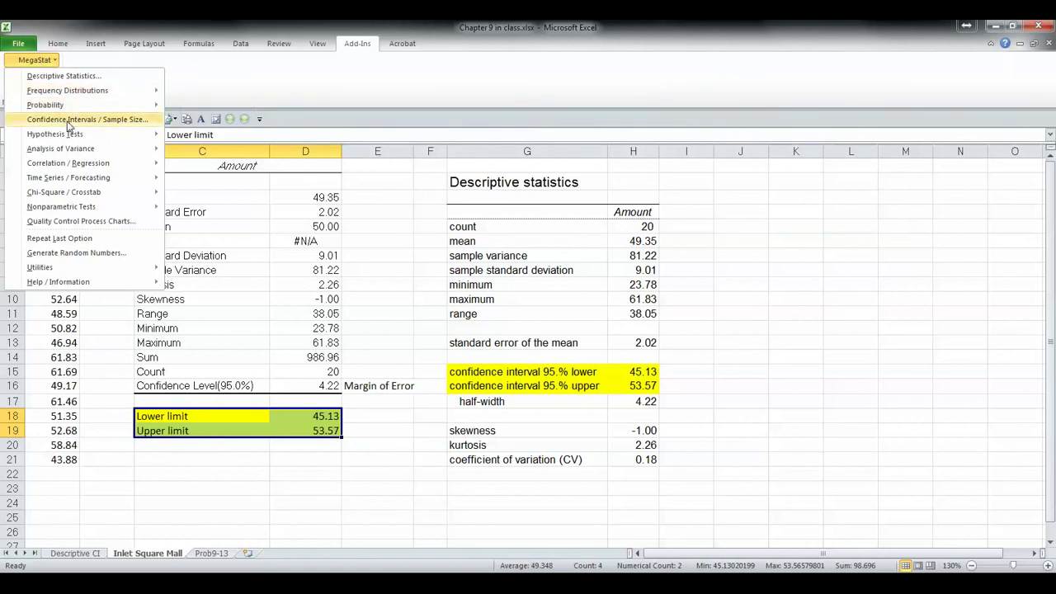
Open MegaStat's Confidence Intervals / Sample Size dialog on the confidence interval for the mean
{"action": "left_click", "coordinate": [69, 120]}
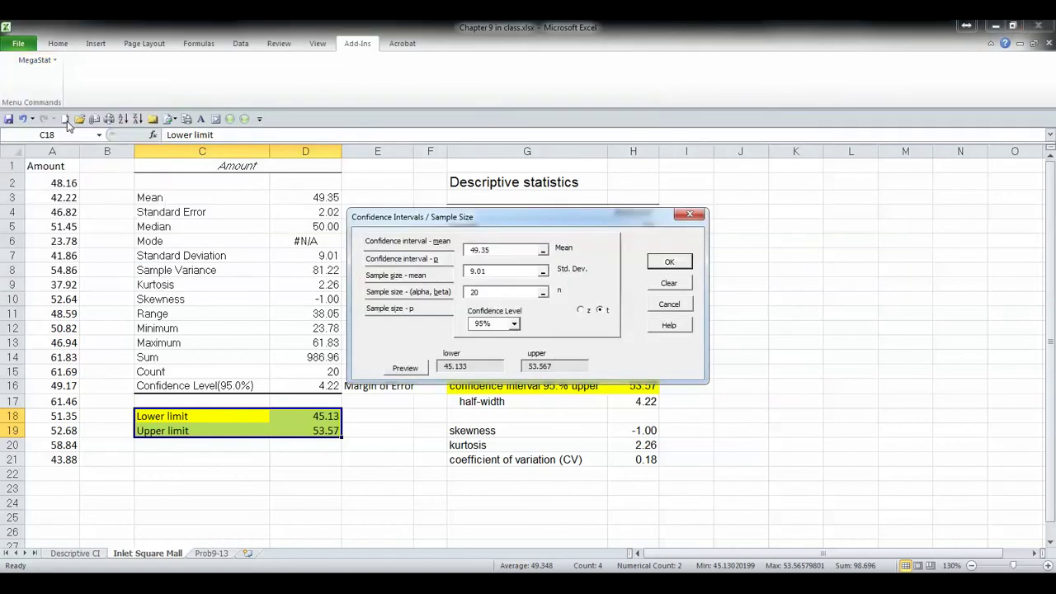
{"action": "left_click", "coordinate": [397, 257]}
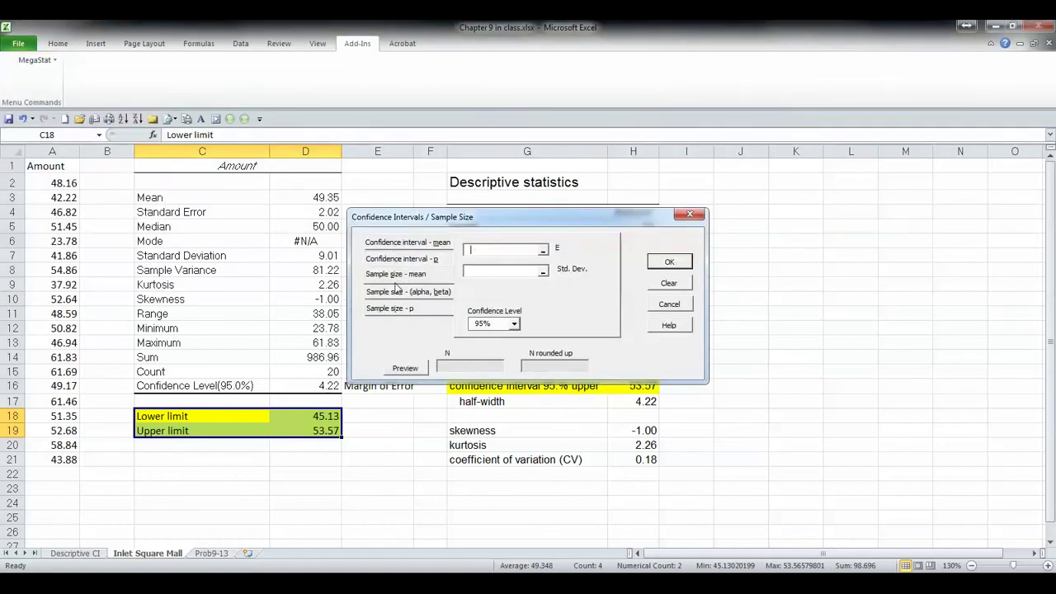
{"action": "left_click", "coordinate": [389, 242]}
{"action": "left_click", "coordinate": [412, 274]}
{"action": "left_click", "coordinate": [405, 291]}
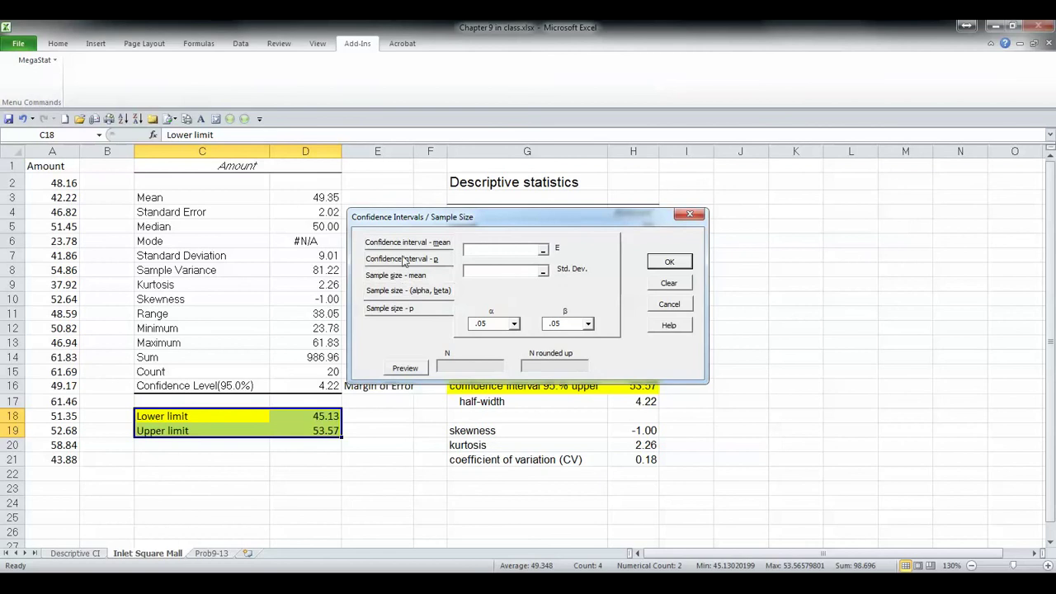
{"action": "left_click", "coordinate": [404, 260]}
{"action": "left_click", "coordinate": [401, 242]}
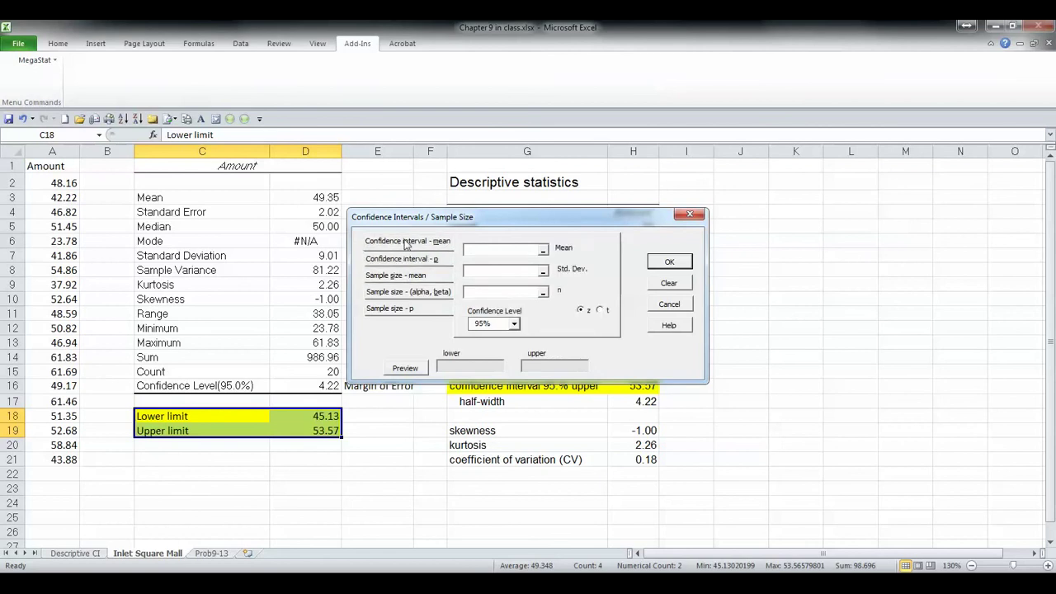
{"action": "left_click_drag", "start_coordinate": [425, 224], "coordinate": [468, 384]}
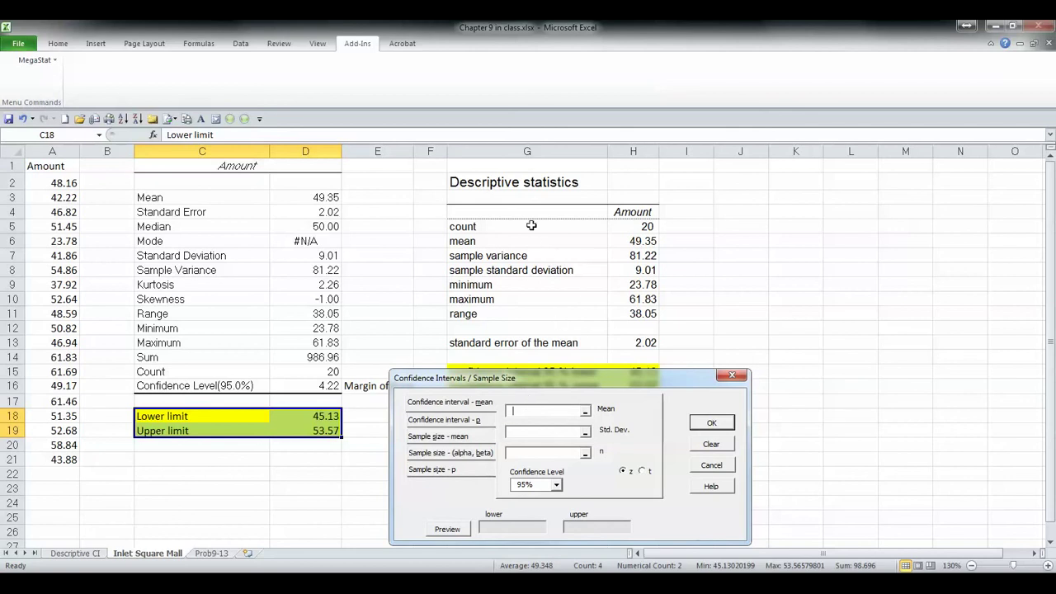
Link the interval's mean to H6, standard deviation to H8 and n to H5
{"action": "left_click", "coordinate": [634, 241]}
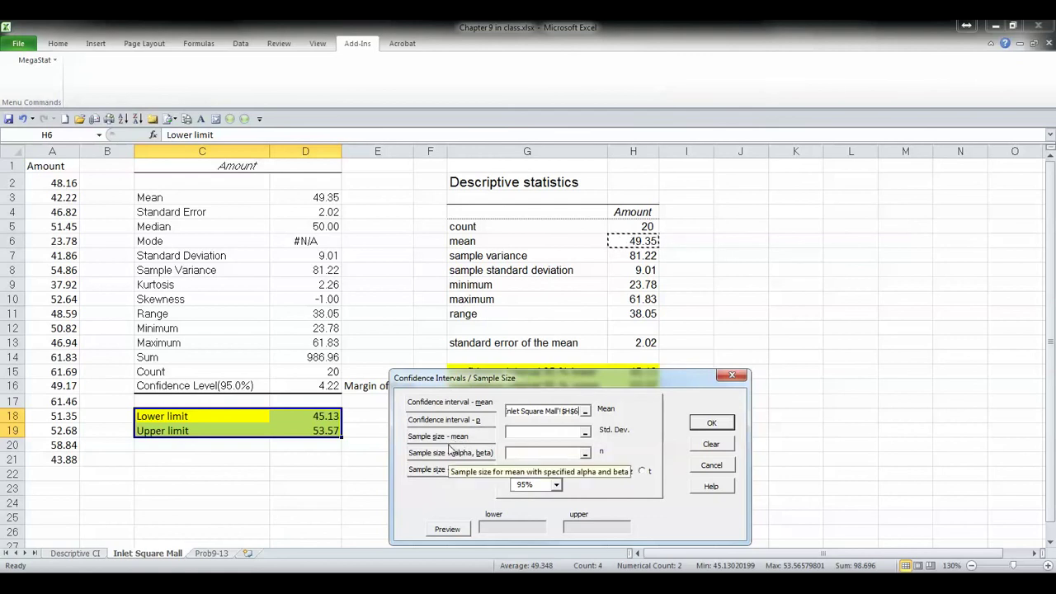
{"action": "left_click", "coordinate": [541, 435]}
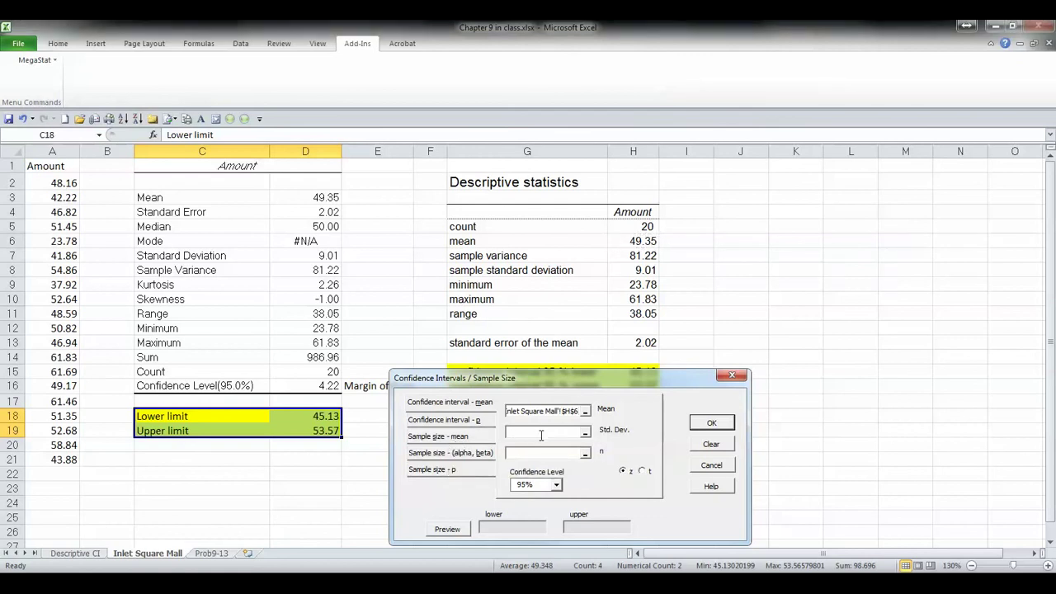
{"action": "left_click", "coordinate": [630, 273]}
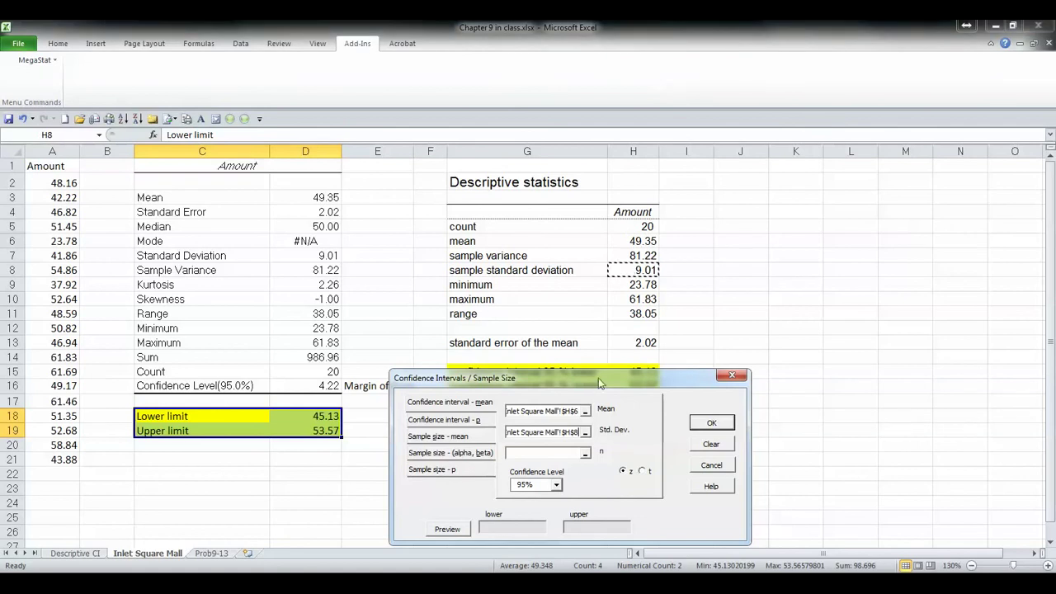
{"action": "left_click", "coordinate": [569, 454]}
{"action": "left_click", "coordinate": [639, 227]}
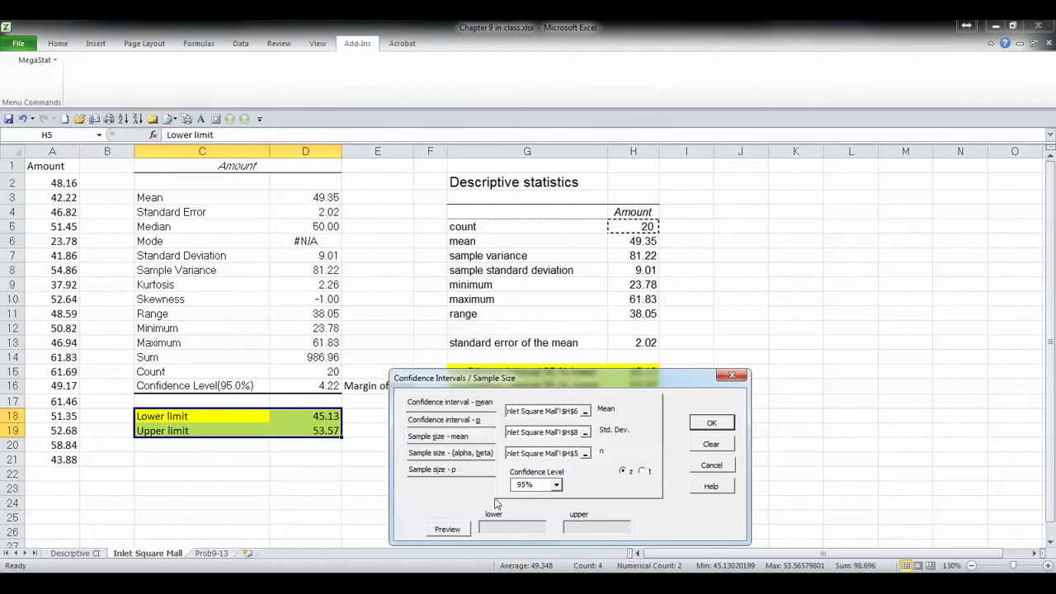
Generate a t-based 95% interval (t 2.093, df 19) with limits 45.130–53.566
{"action": "left_click_drag", "start_coordinate": [609, 380], "coordinate": [686, 266]}
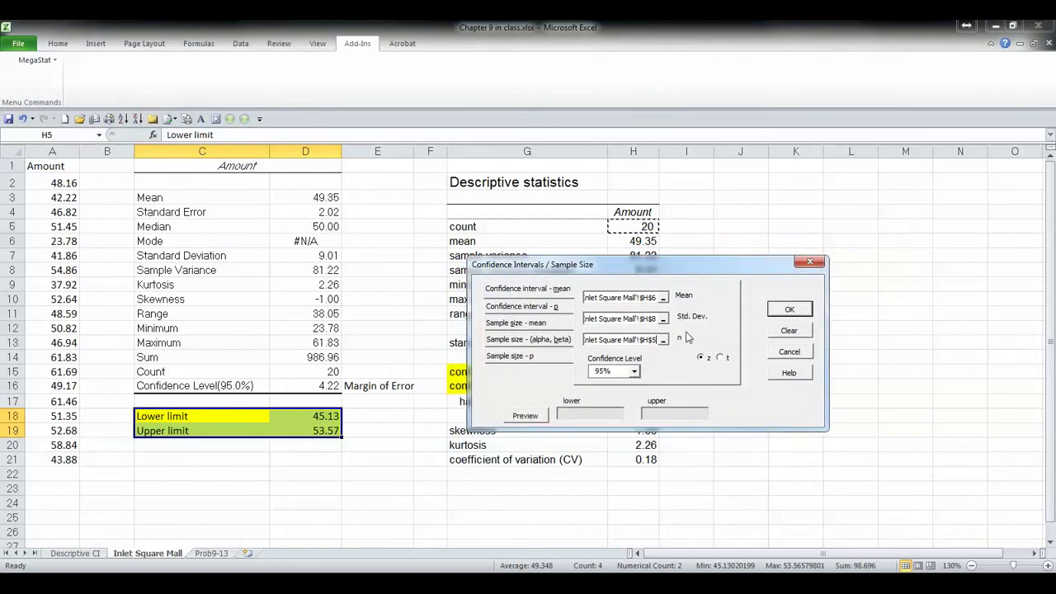
{"action": "left_click", "coordinate": [720, 360]}
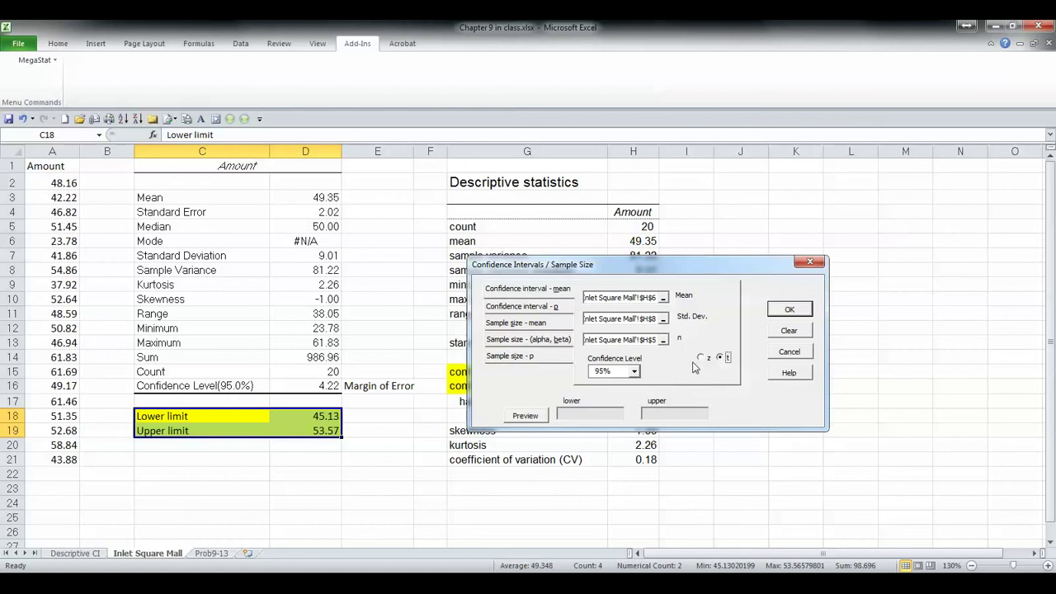
{"action": "left_click", "coordinate": [526, 416]}
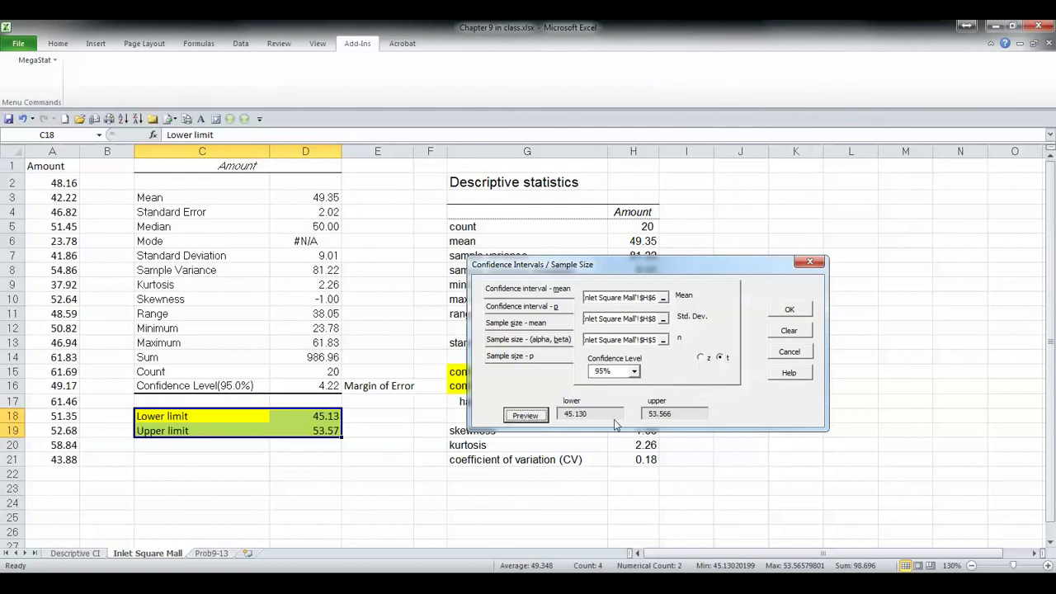
{"action": "left_click", "coordinate": [787, 312]}
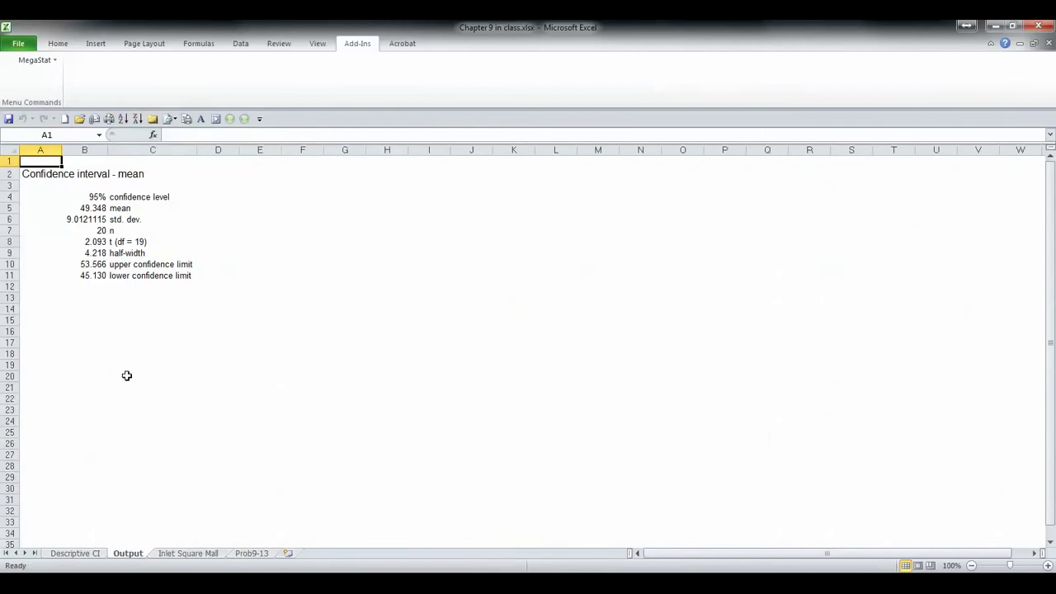
Copy the interval block A2:C11 from Output and paste it at J1 on Inlet Square Mall
{"action": "key", "text": "Down"}
{"action": "left_click", "coordinate": [179, 276], "text": "shift"}
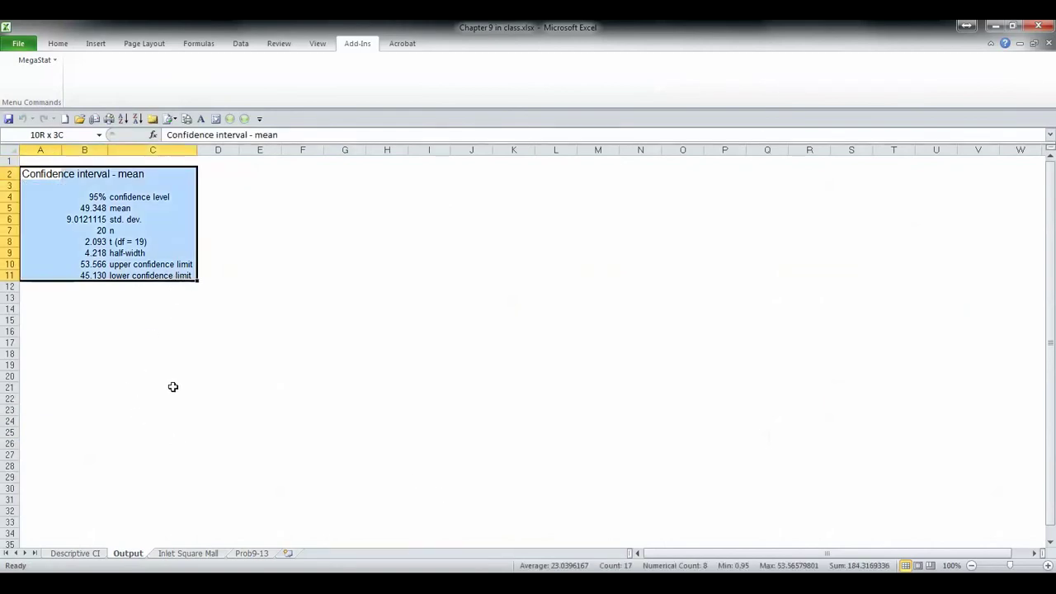
{"action": "key", "text": "ctrl+c"}
{"action": "key", "text": "ctrl+Page_Down"}
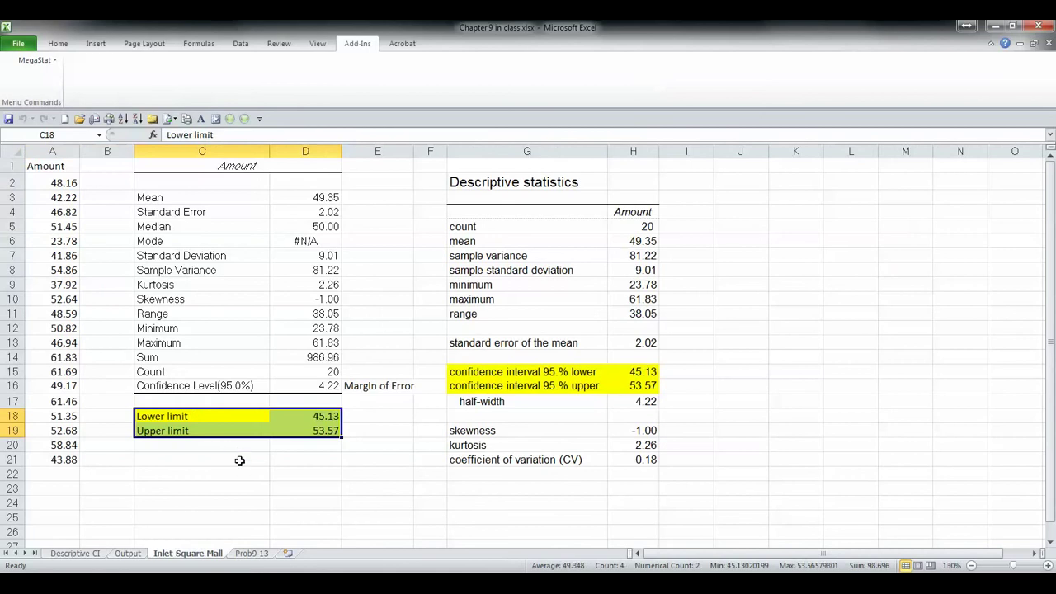
{"action": "left_click", "coordinate": [730, 170]}
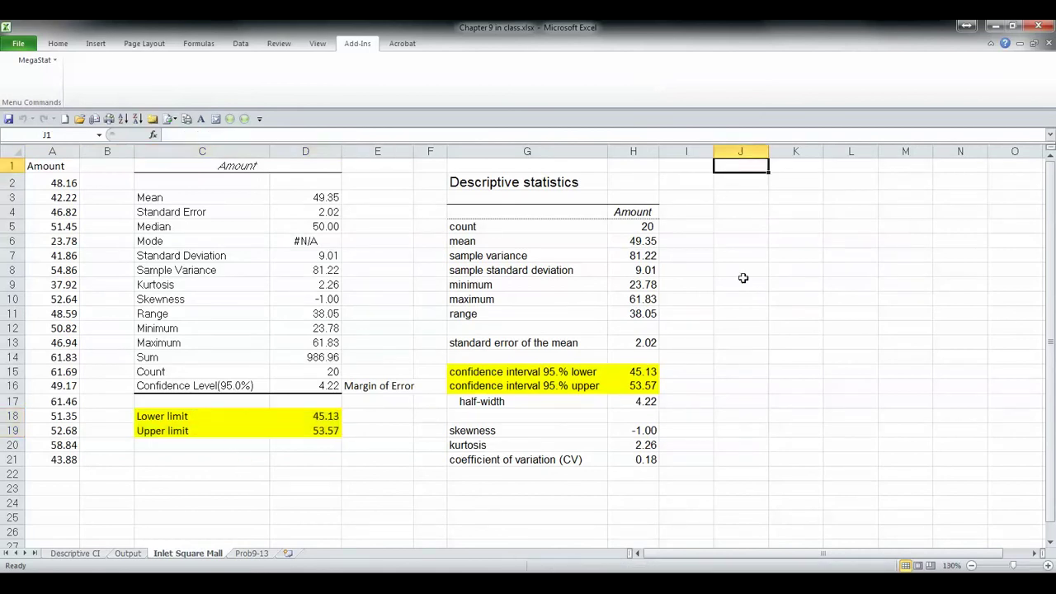
{"action": "key", "text": "ctrl+v"}
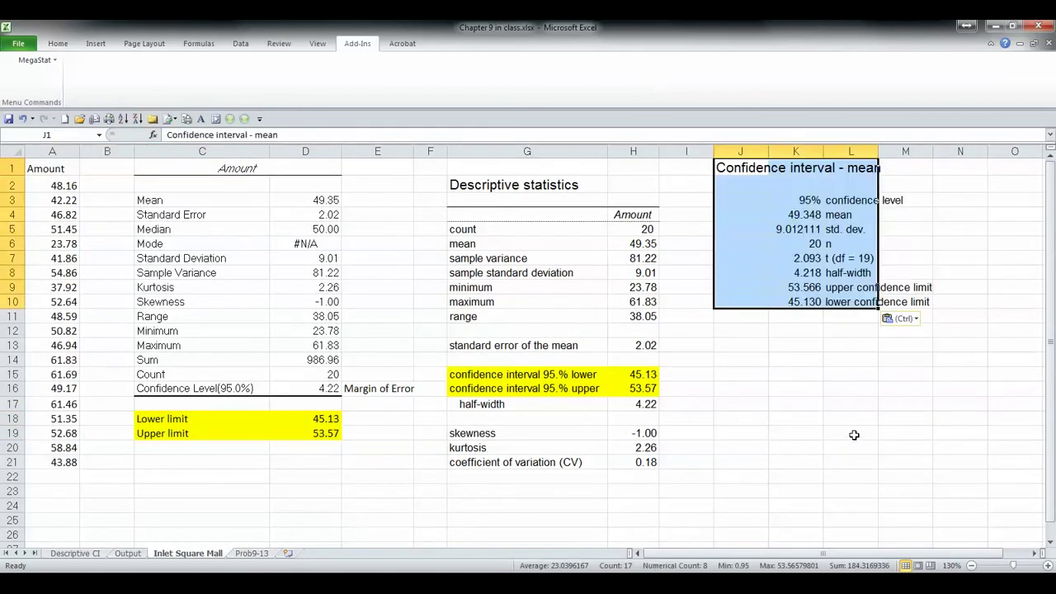
AutoFit the pasted columns to their contents and narrow column J
{"action": "left_click", "coordinate": [58, 43]}
{"action": "left_click", "coordinate": [886, 78]}
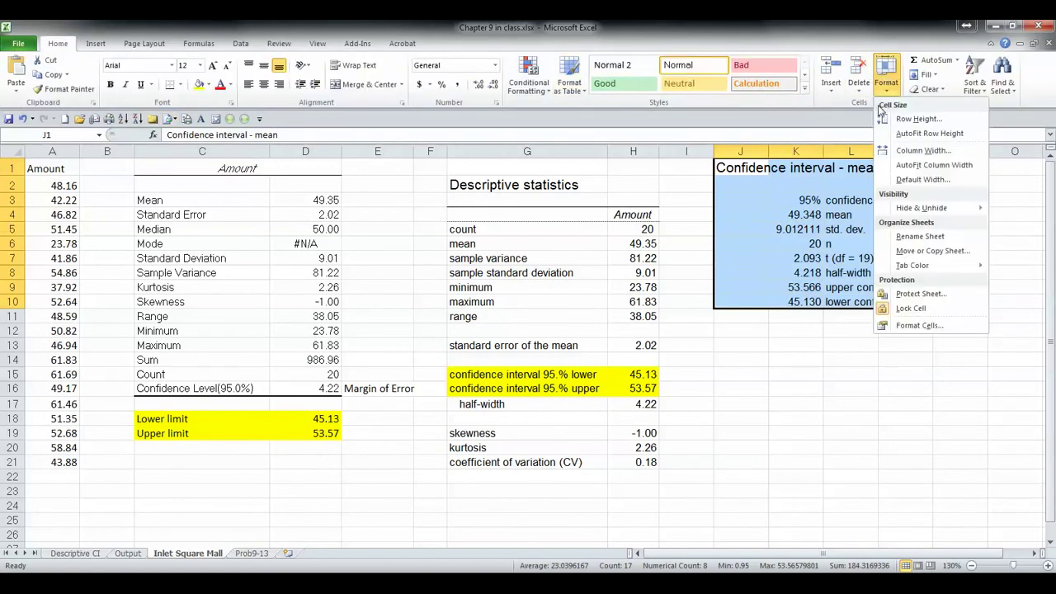
{"action": "left_click", "coordinate": [901, 165]}
{"action": "left_click", "coordinate": [869, 289]}
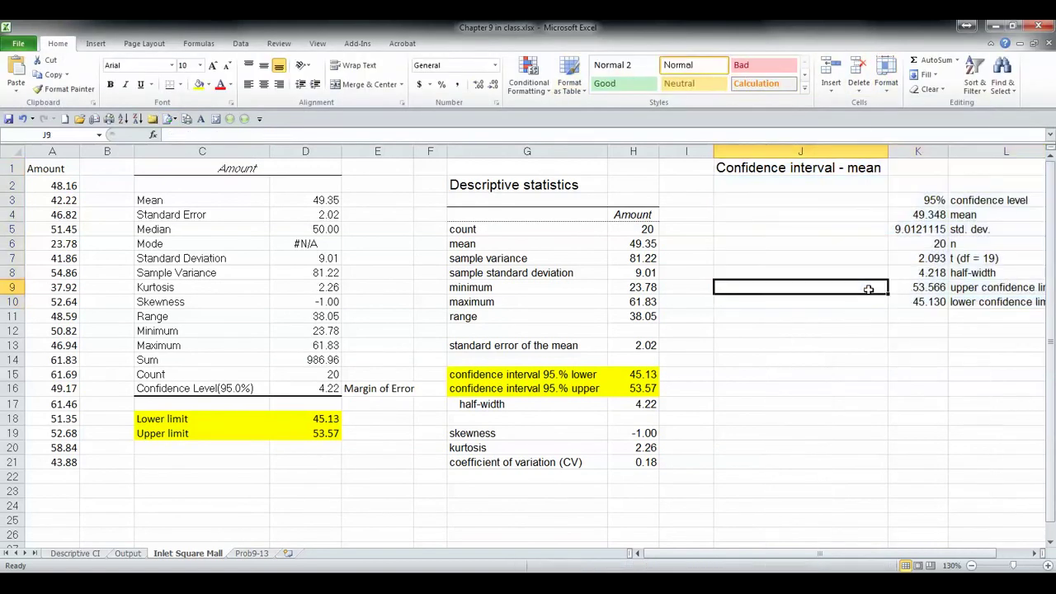
{"action": "left_click_drag", "start_coordinate": [887, 151], "coordinate": [768, 152]}
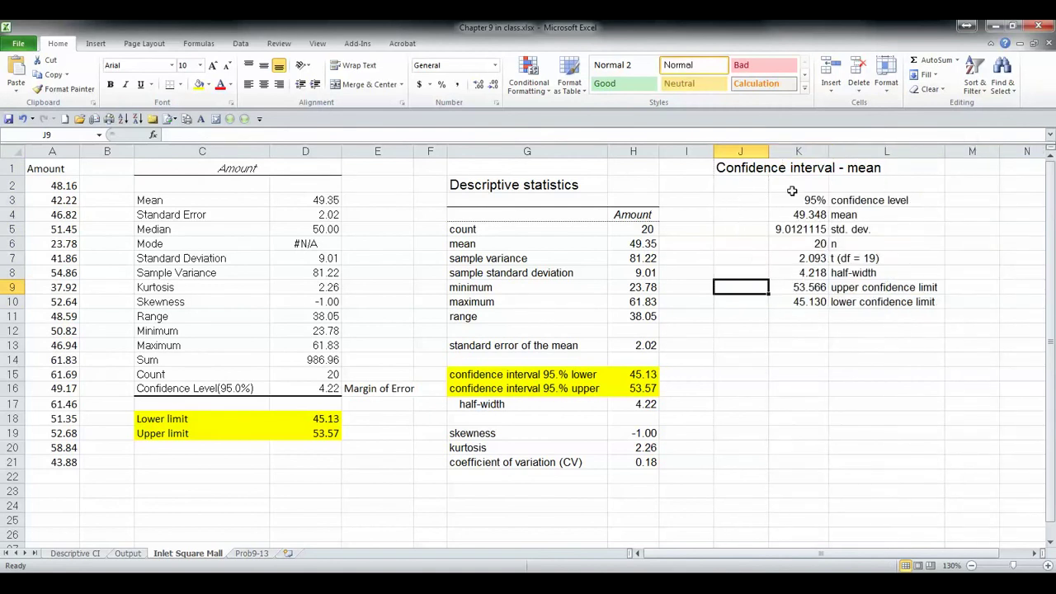
Format K4:K10 as Number with 2 decimals, keeping n in K6 as 20
{"action": "left_click", "coordinate": [787, 216]}
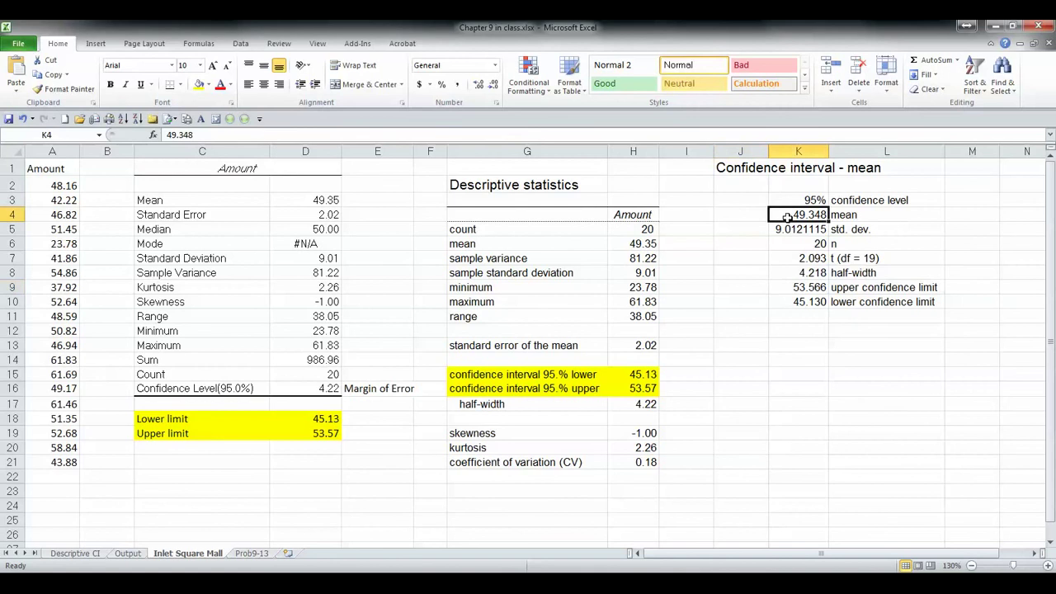
{"action": "left_click_drag", "start_coordinate": [787, 216], "coordinate": [785, 302]}
{"action": "right_click", "coordinate": [808, 245]}
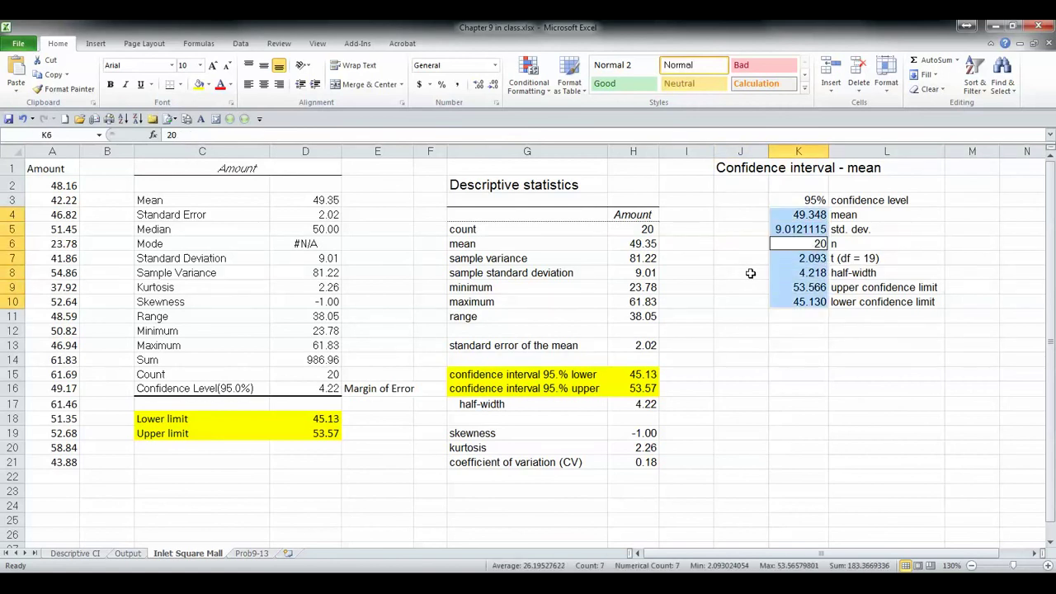
{"action": "left_click", "coordinate": [496, 104]}
{"action": "left_click", "coordinate": [339, 233]}
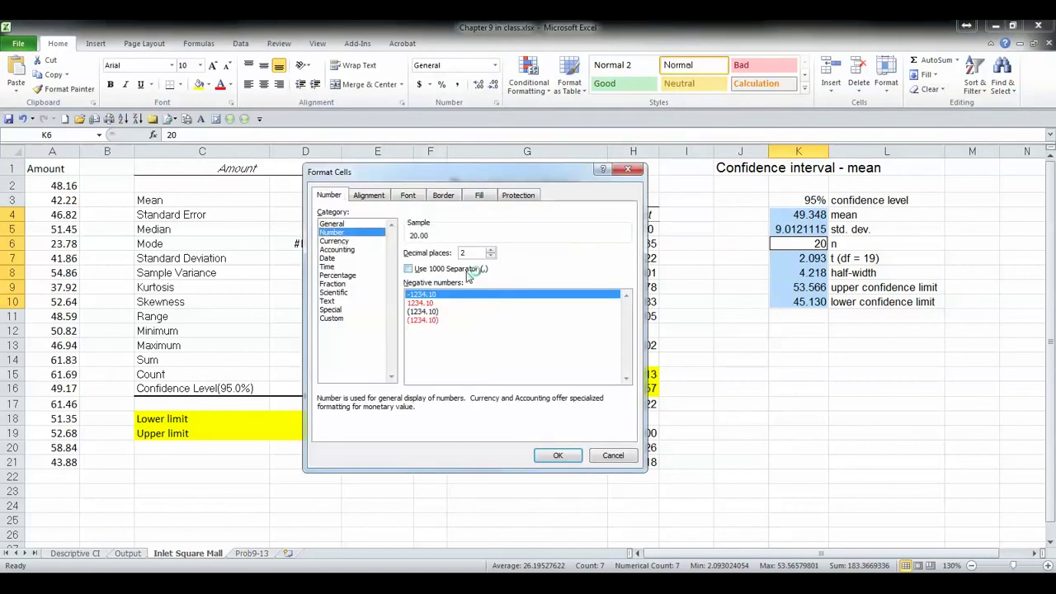
{"action": "left_click", "coordinate": [558, 455]}
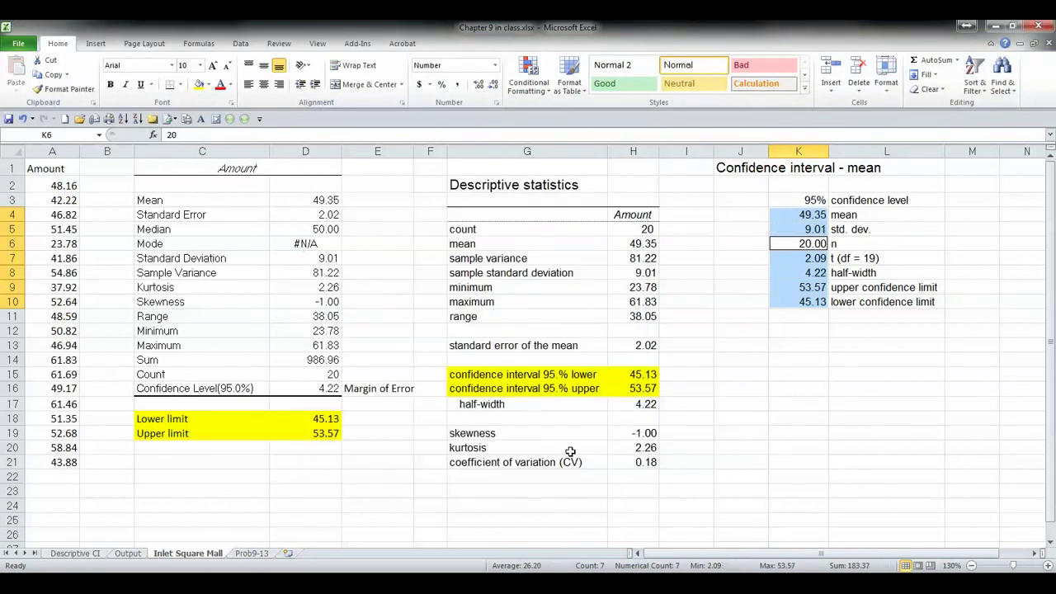
{"action": "left_click", "coordinate": [772, 246]}
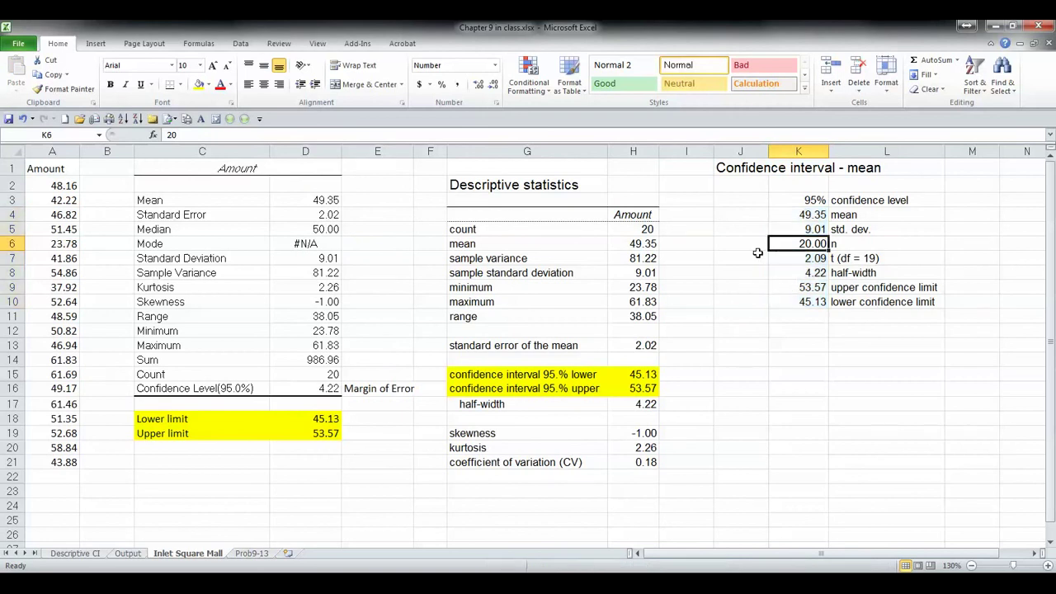
{"action": "left_click", "coordinate": [492, 84]}
{"action": "left_click", "coordinate": [492, 84]}
Highlight the confidence limits in K9:L10 in yellow
{"action": "left_click_drag", "start_coordinate": [782, 286], "coordinate": [851, 299]}
{"action": "right_click", "coordinate": [855, 300]}
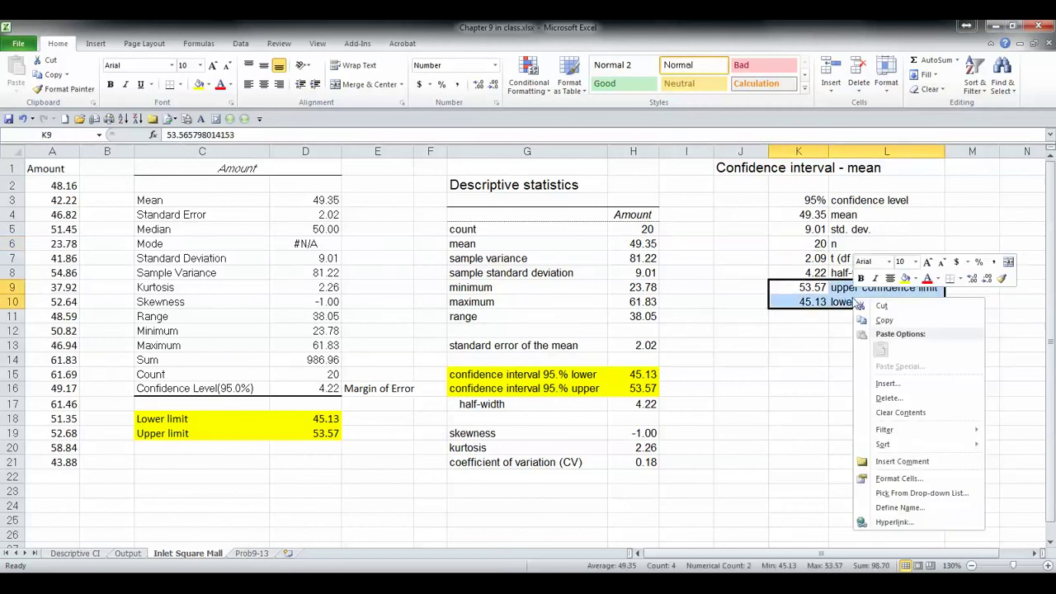
{"action": "left_click", "coordinate": [905, 280]}
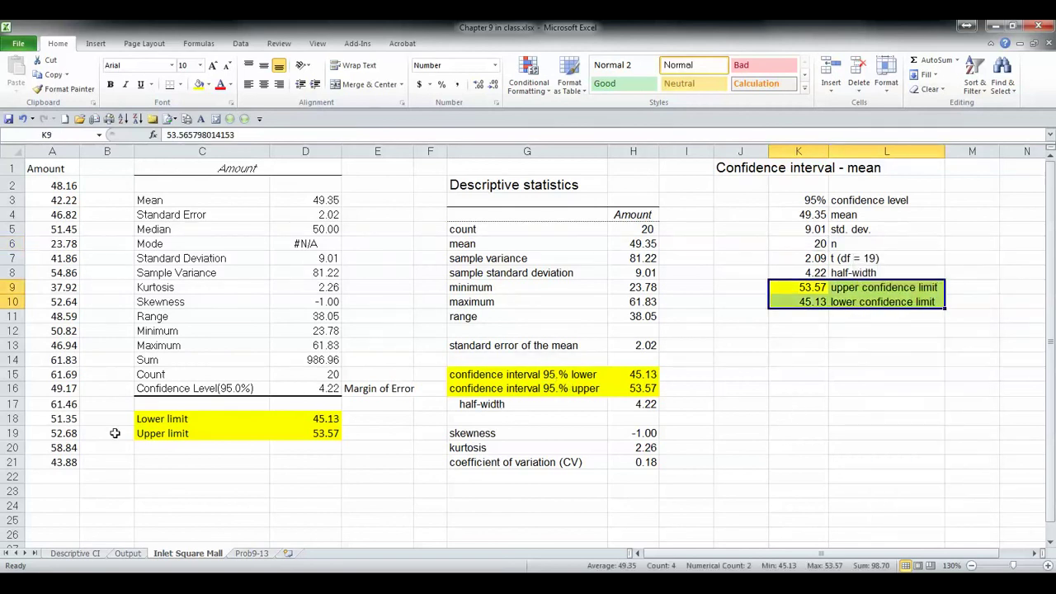